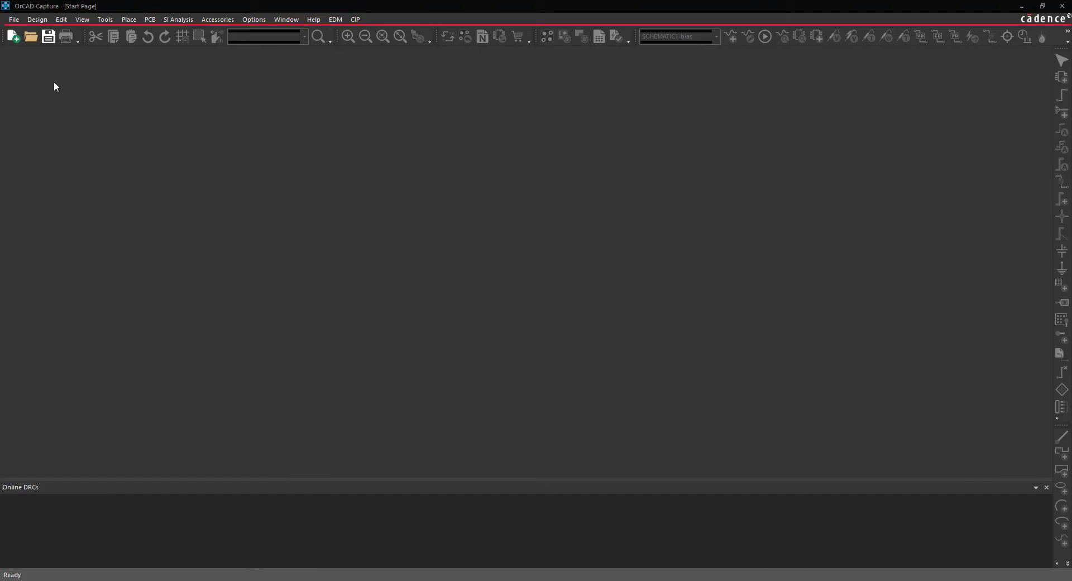
- Create the blank, PSpice-enabled Buck_Converter project in the Buck Converter folder
left_click(12, 21)
mouse_move(67, 32)
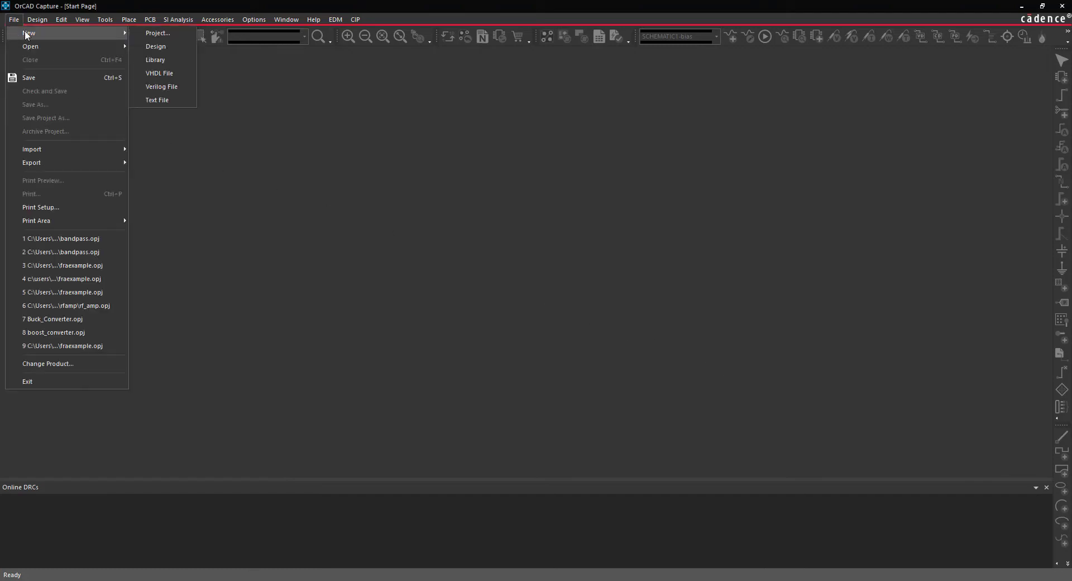
left_click(159, 39)
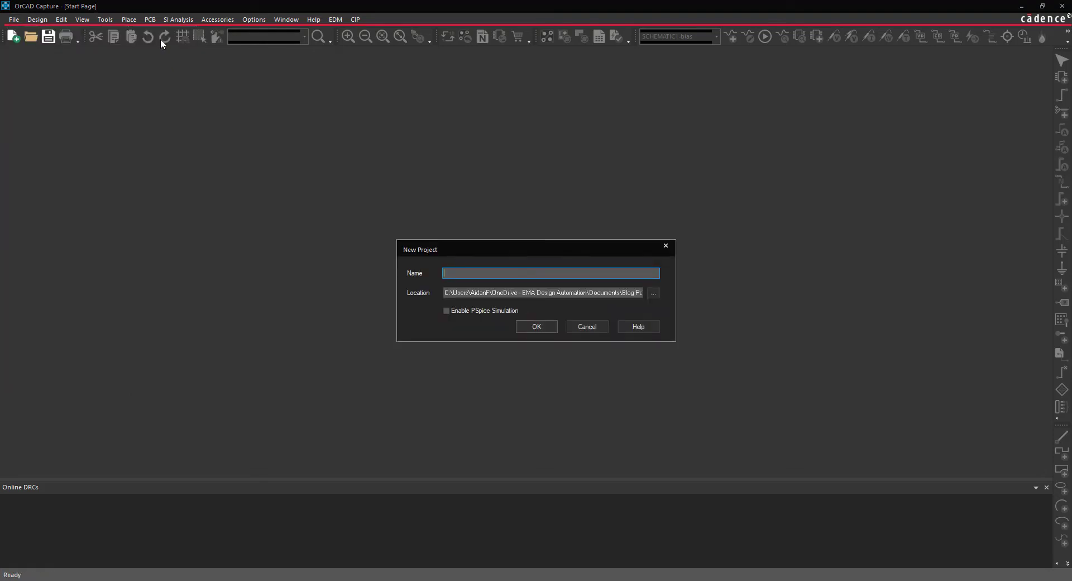
type("Buck_Converter")
left_click(653, 292)
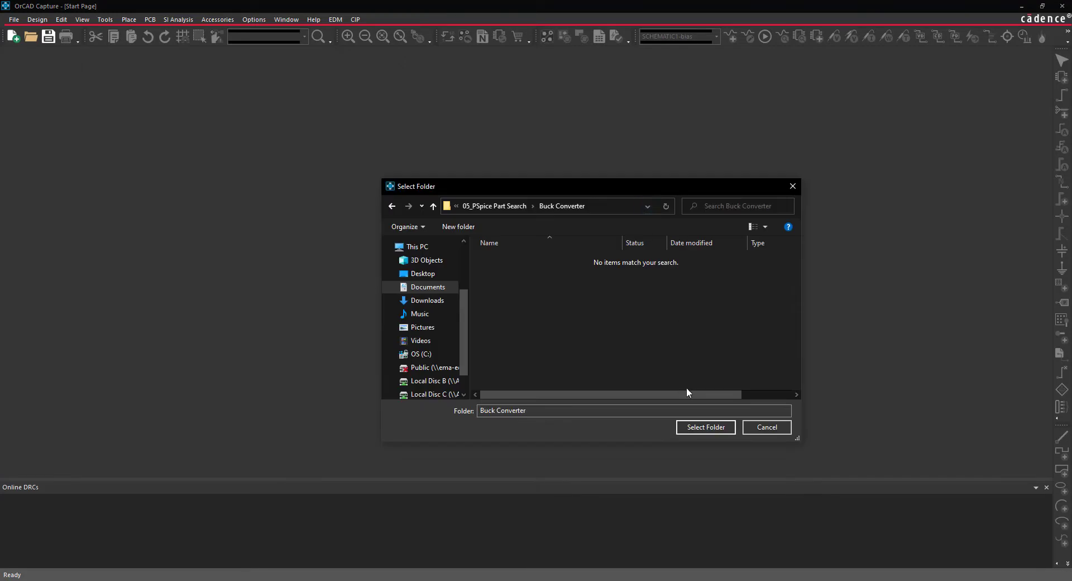
left_click(698, 426)
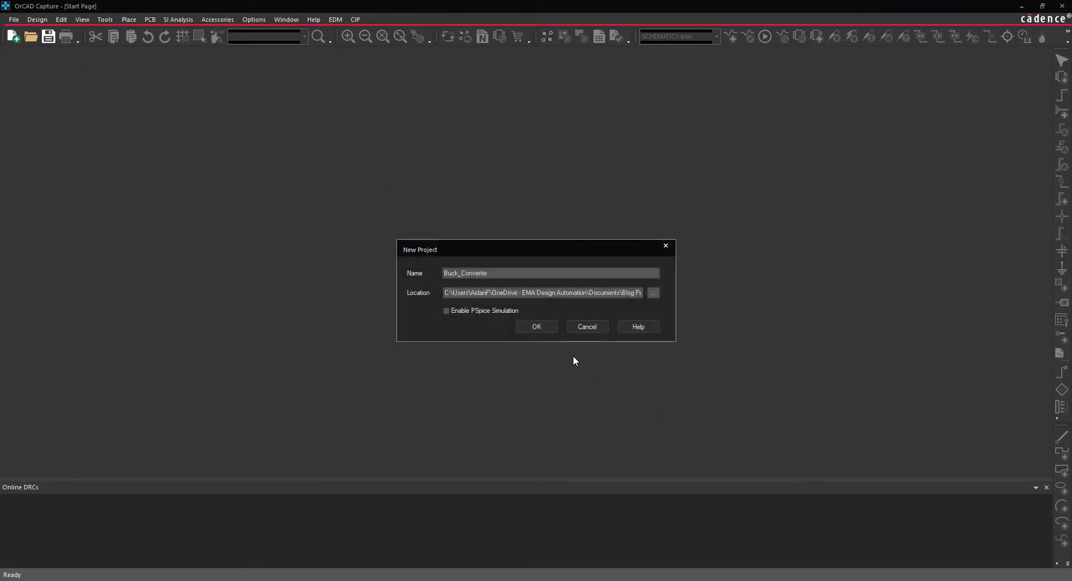
left_click(483, 312)
left_click(529, 326)
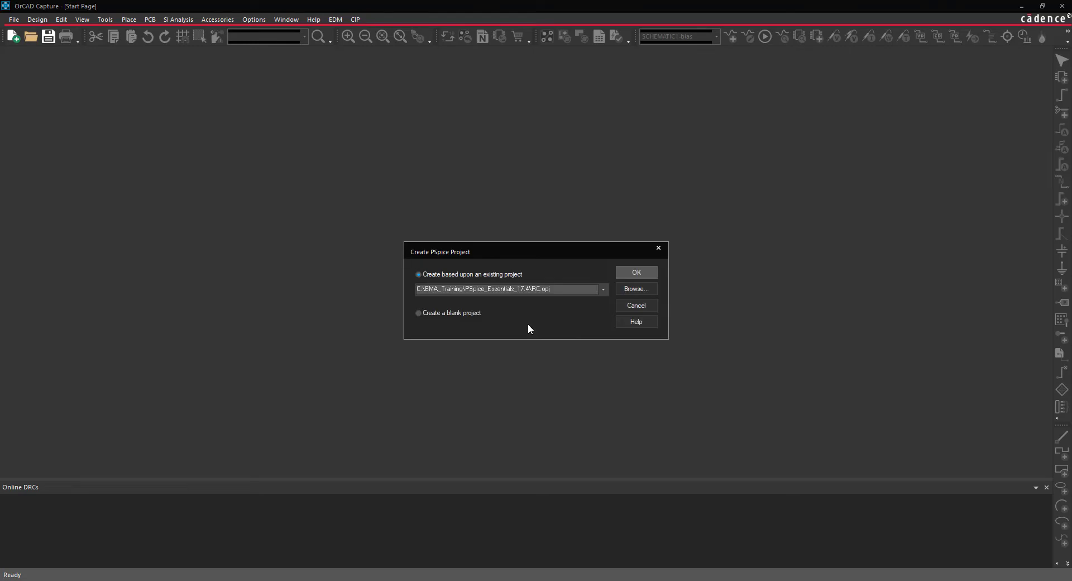
left_click(464, 313)
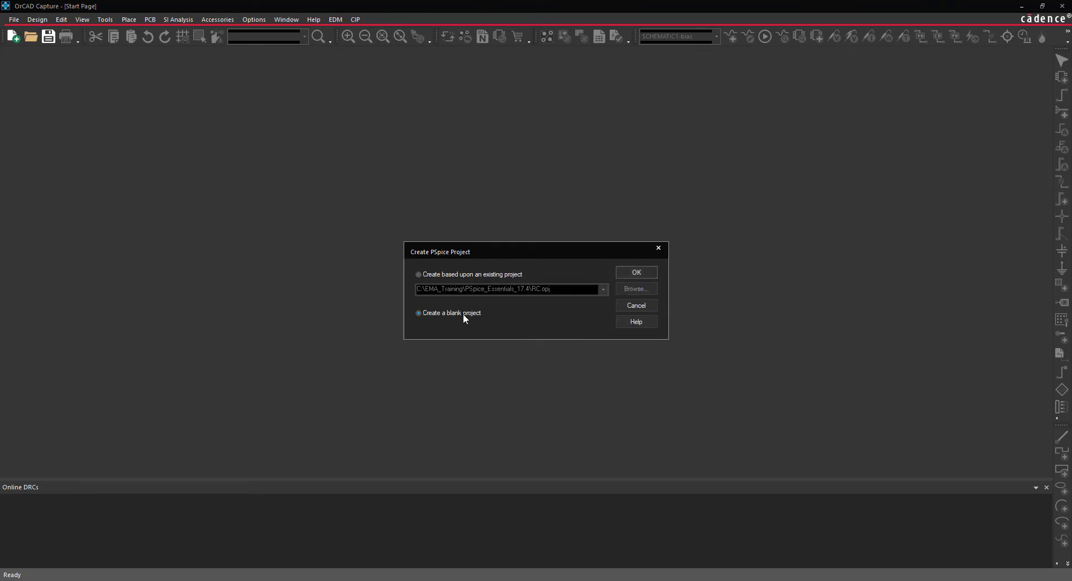
left_click(620, 272)
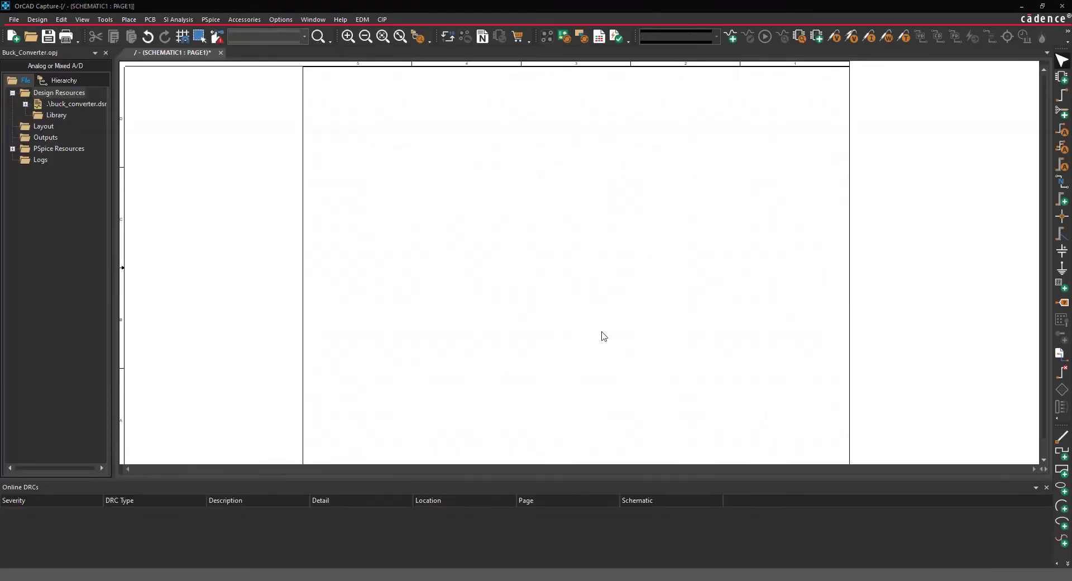
- Open PSpice Part Search and expand the PSpice > Source categories
left_click(131, 20)
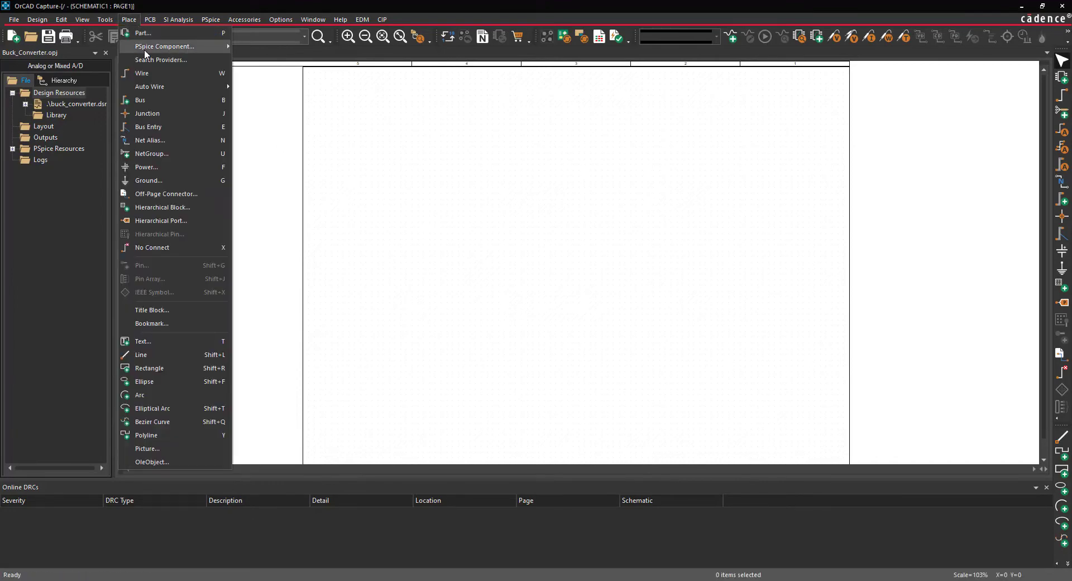
mouse_move(215, 49)
left_click(280, 176)
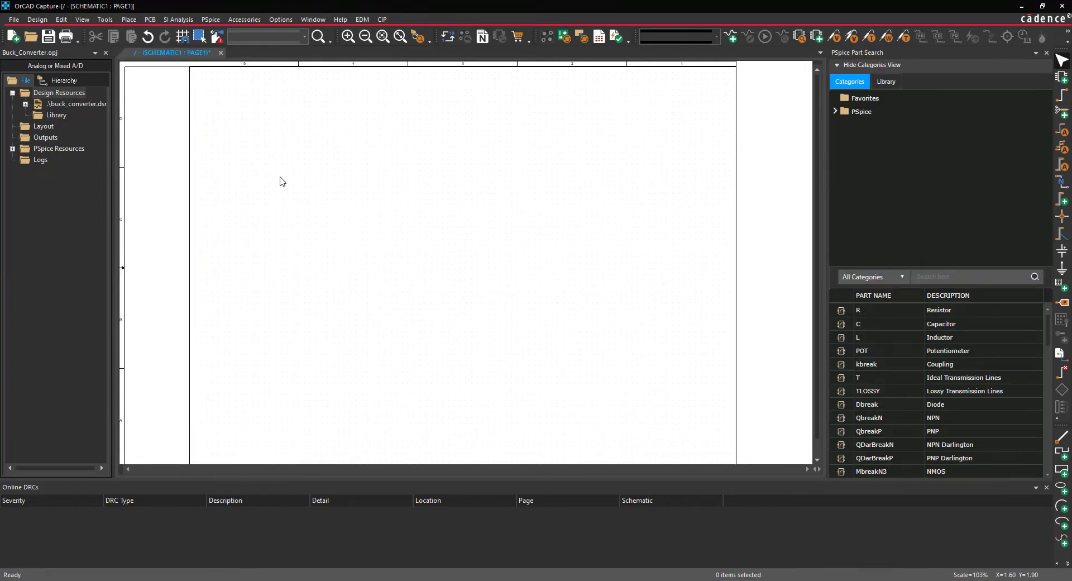
left_click(836, 112)
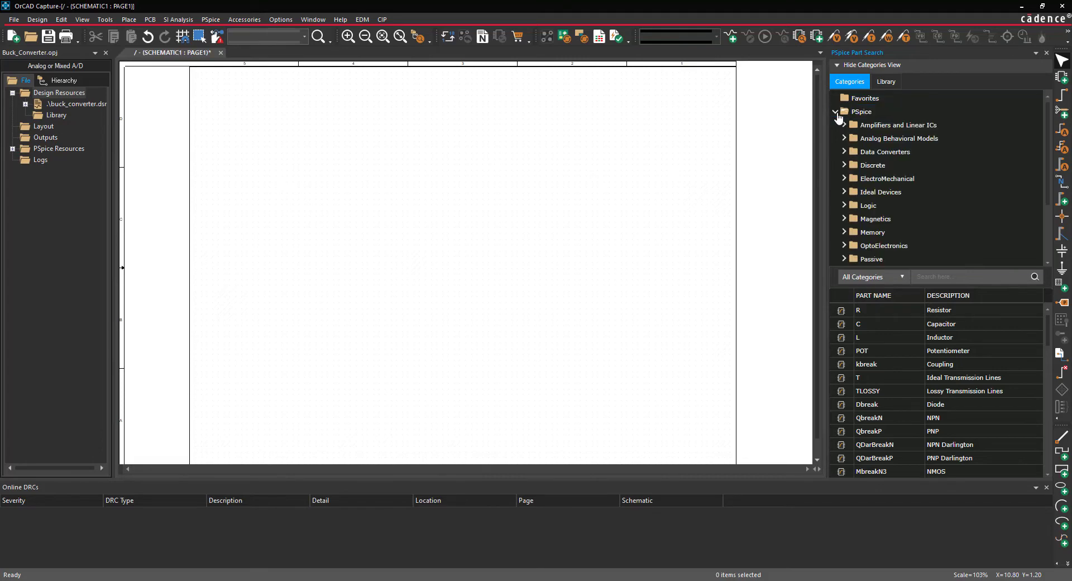
scroll(894, 184, "down", 2)
left_click(844, 234)
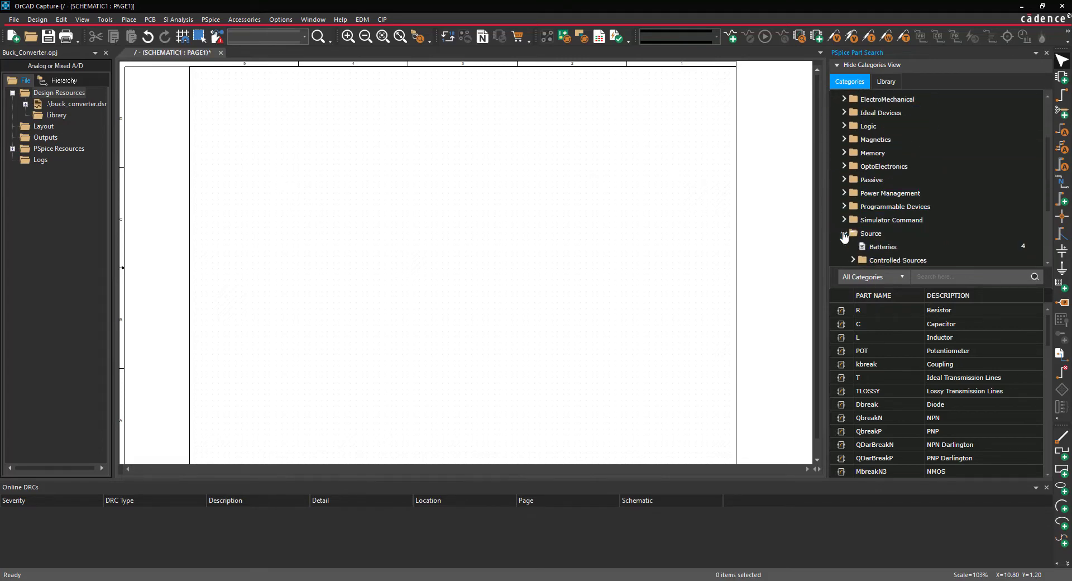
- Expand Independent Sources > Voltage Source and pick VDC for placement
scroll(846, 235, "down", 1)
left_click(853, 232)
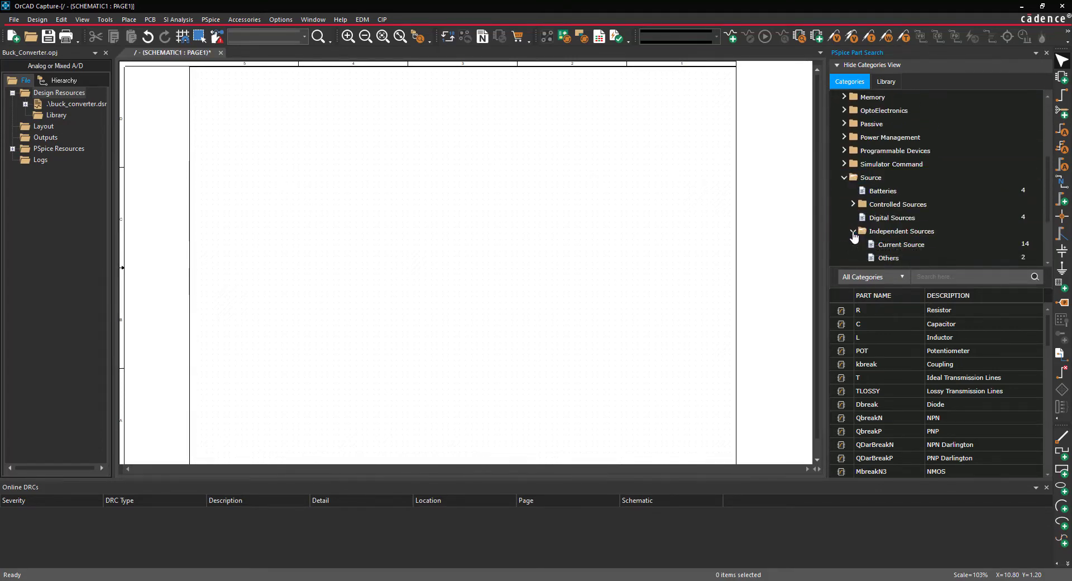
scroll(854, 236, "down", 1)
left_click(894, 216)
left_click(878, 325)
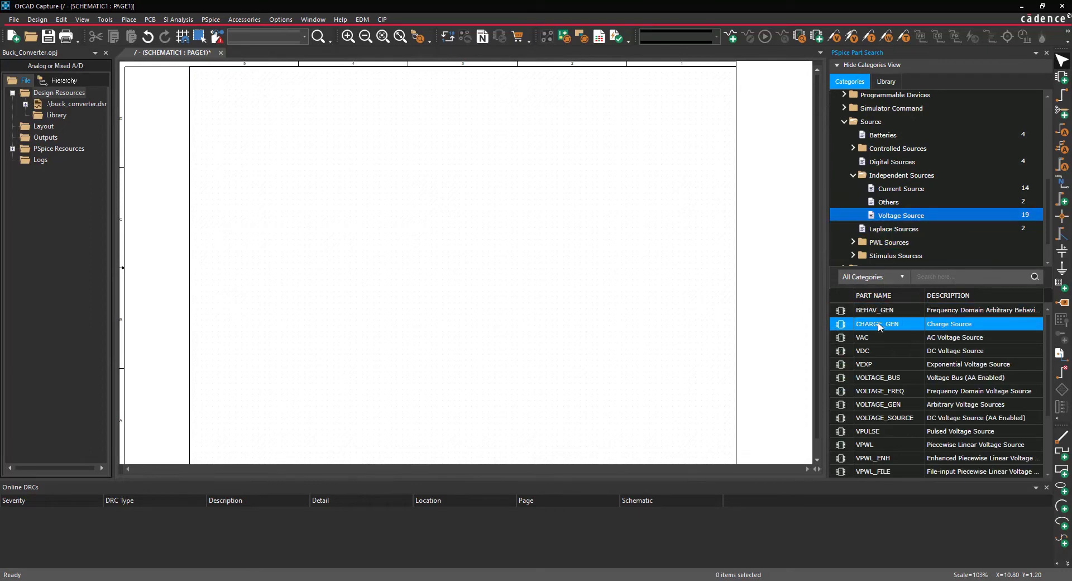
left_click(874, 351)
double_click(873, 350)
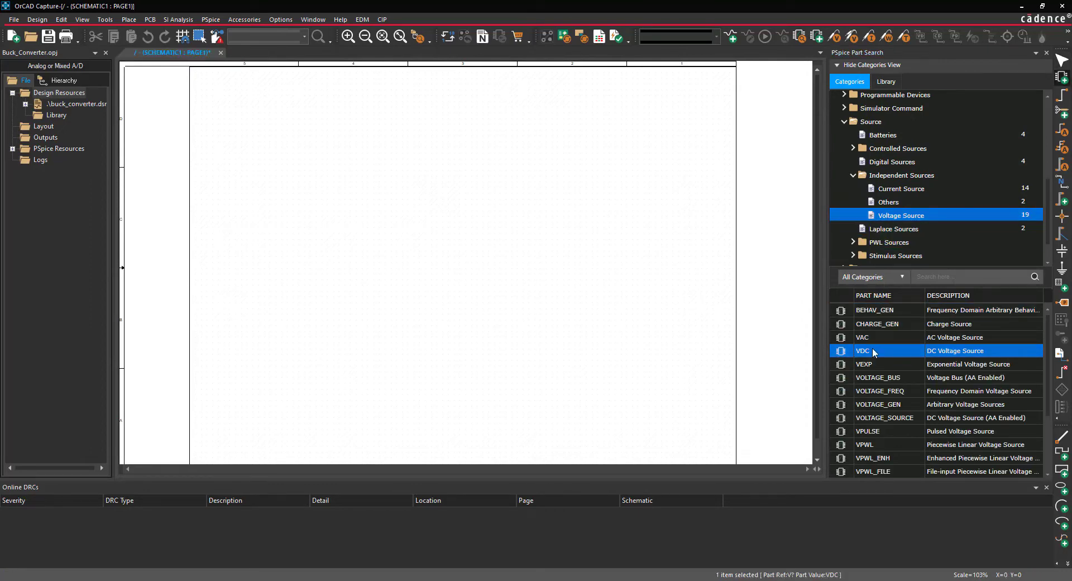
- Place source V1 on the page, nudging it slightly upward
key("Escape")
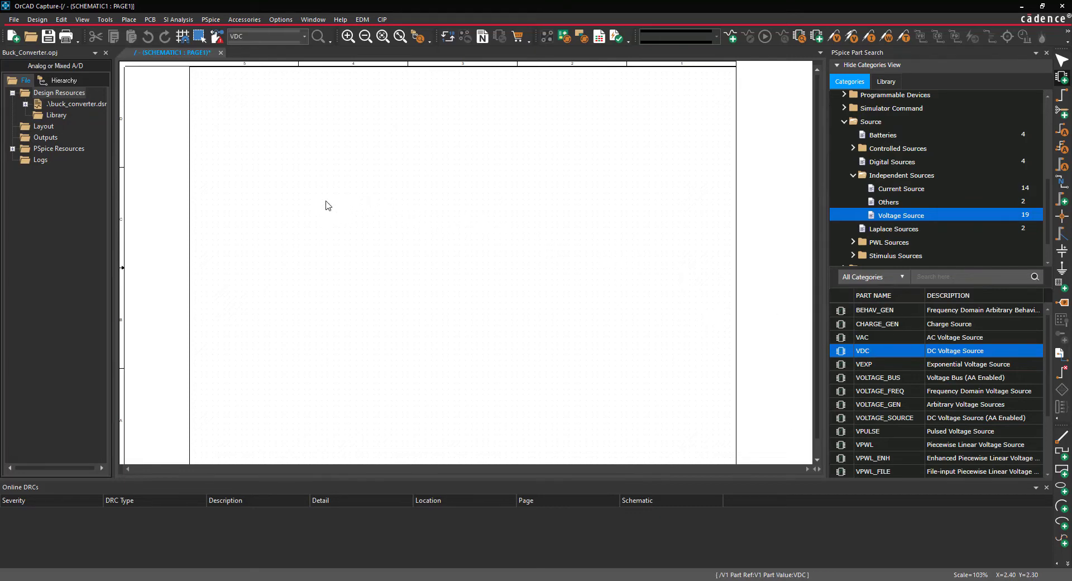
left_click(327, 205)
left_click_drag(327, 206, 335, 191)
right_click(336, 191)
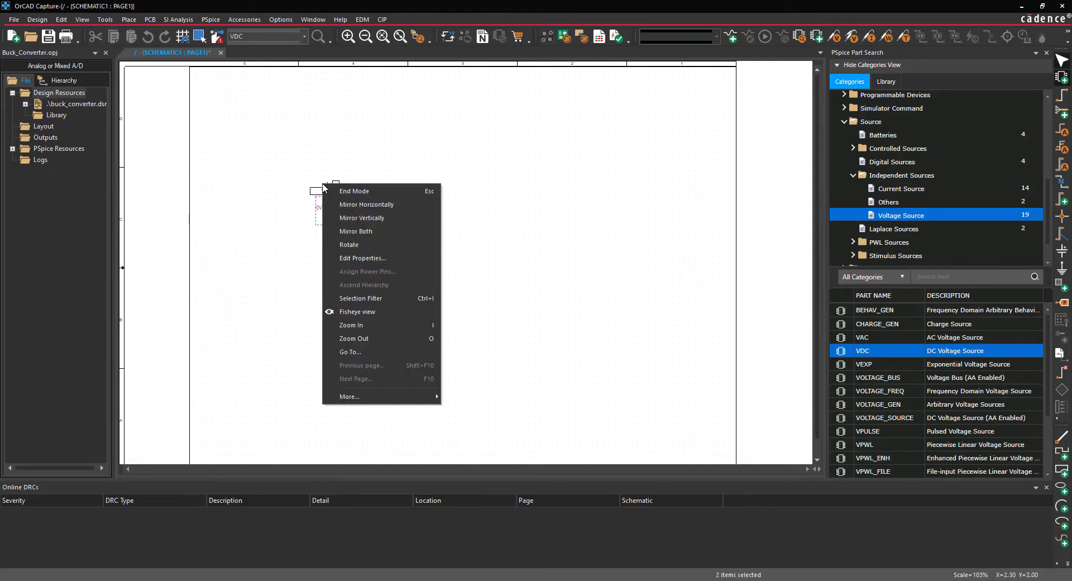
left_click(336, 191)
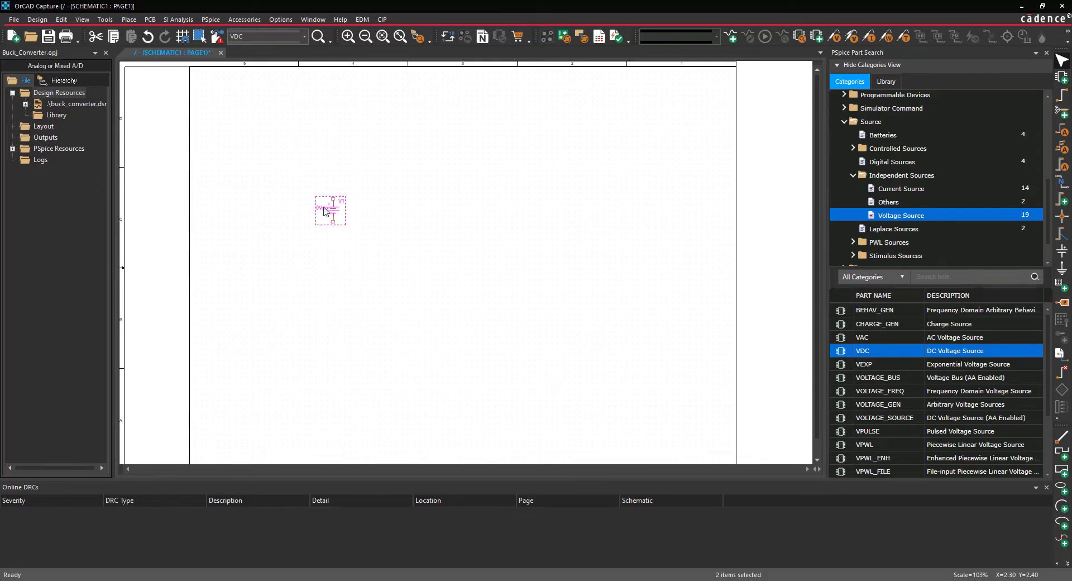
- Change V1's value from 0Vdc to 12Vdc
double_click(323, 210)
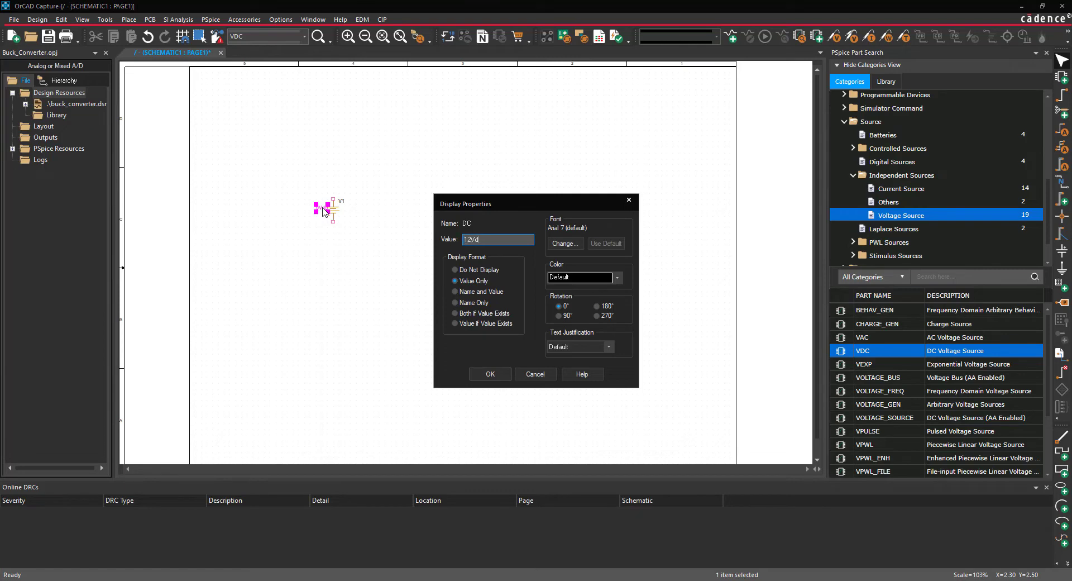
left_click(495, 374)
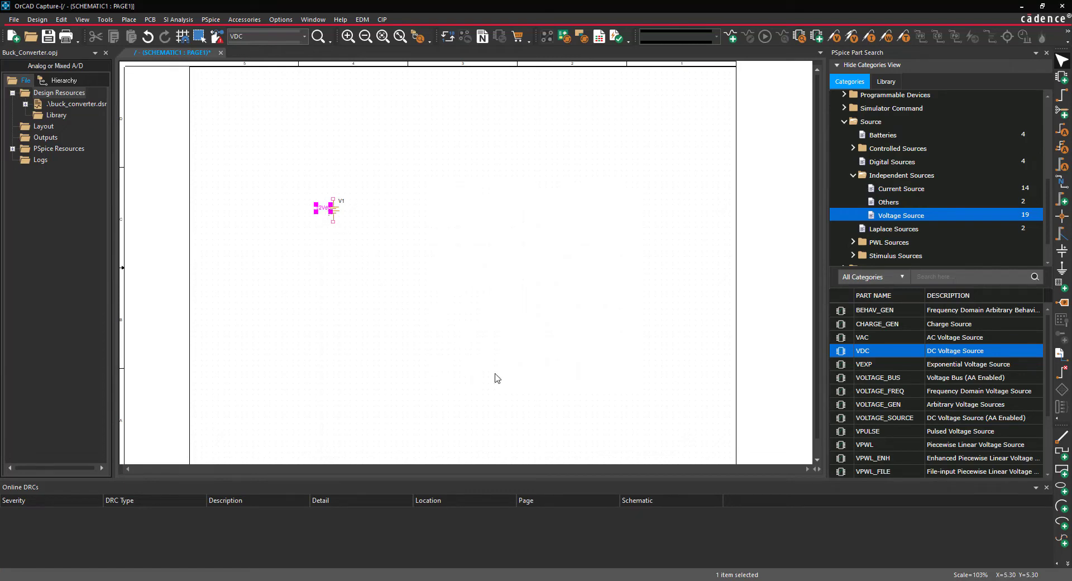
scroll(943, 193, "up", 5)
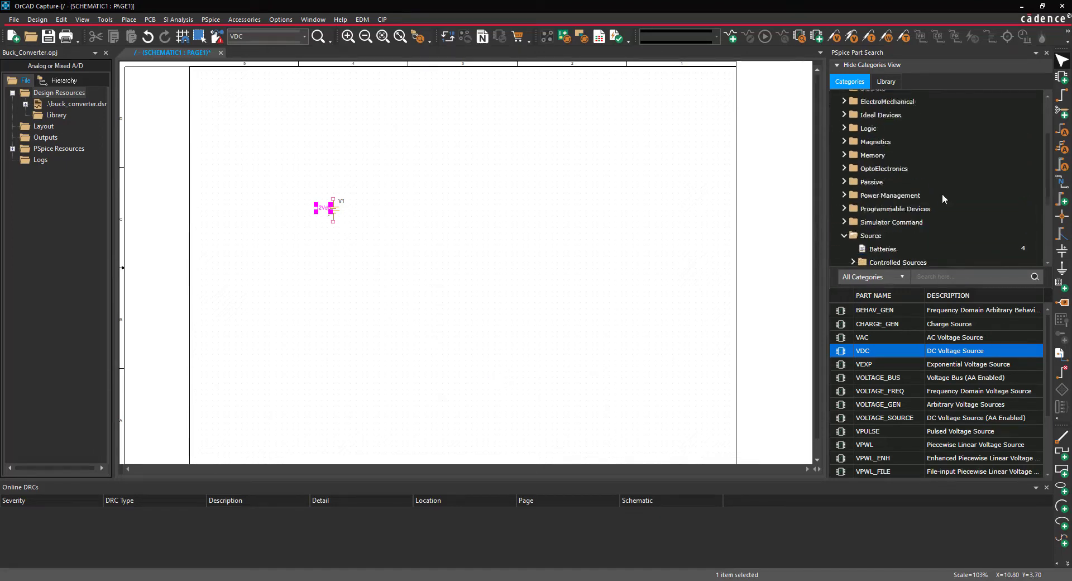
- From Favorites, place inductor L1 right of V1 and capacitor C1 just below-right of it
left_click(890, 100)
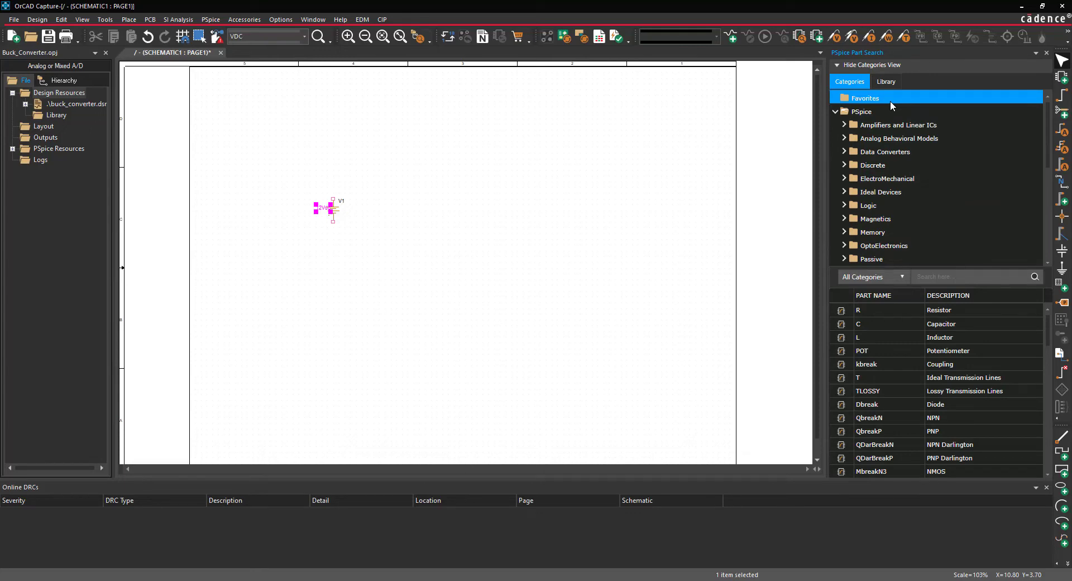
double_click(916, 335)
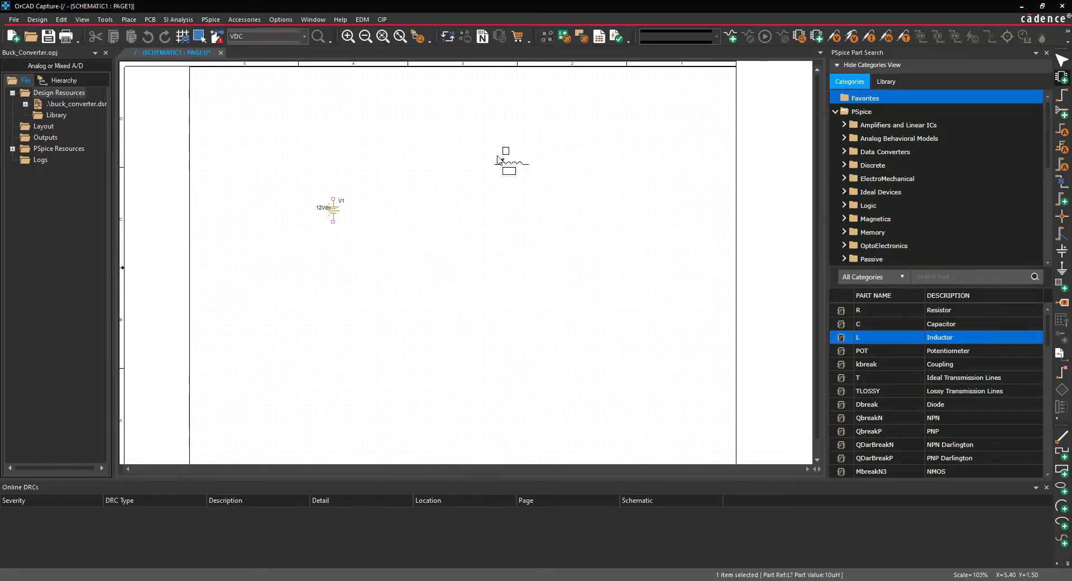
left_click(488, 179)
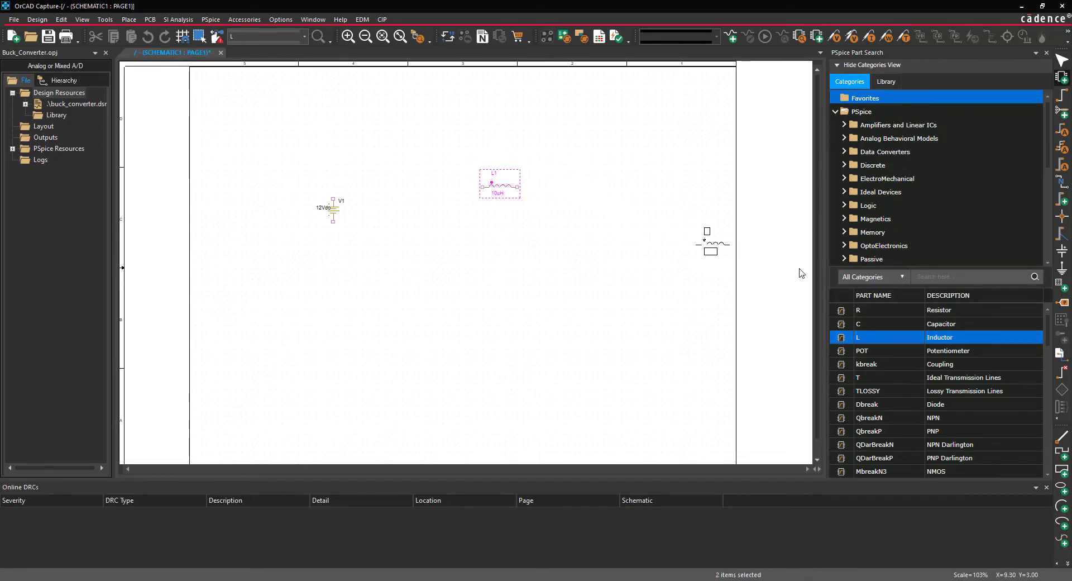
left_click(891, 324)
double_click(891, 324)
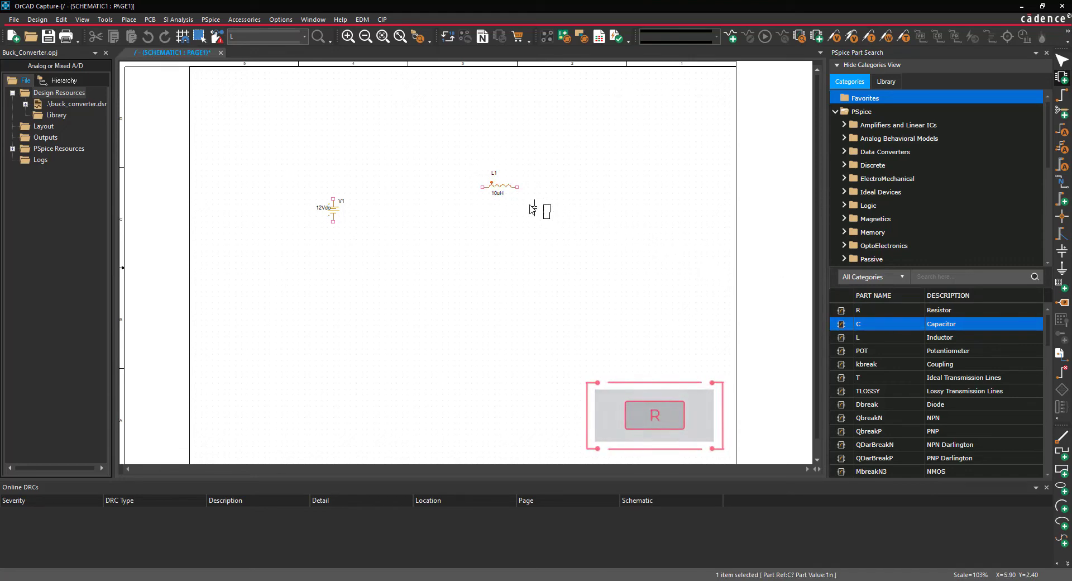
left_click(532, 208)
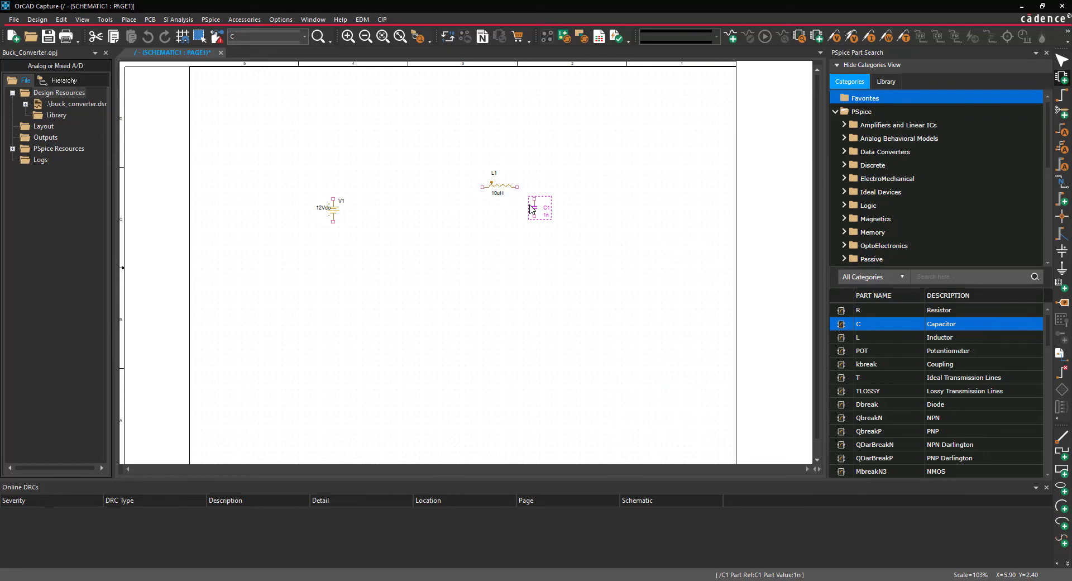
right_click(531, 209)
left_click(553, 211)
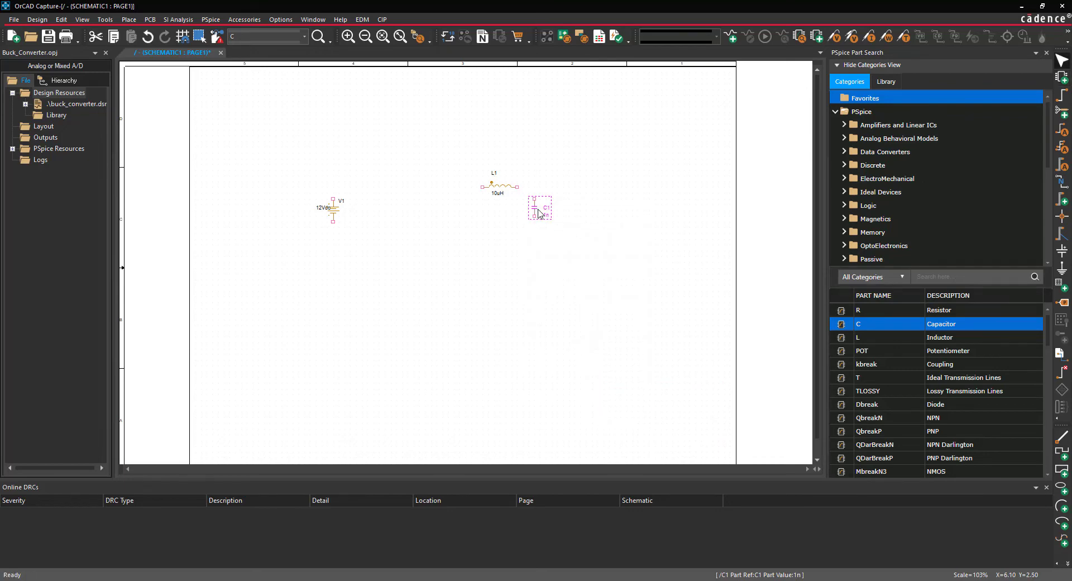
- Set inductor L1 to 100uH and capacitor C1 to 100uF
double_click(498, 193)
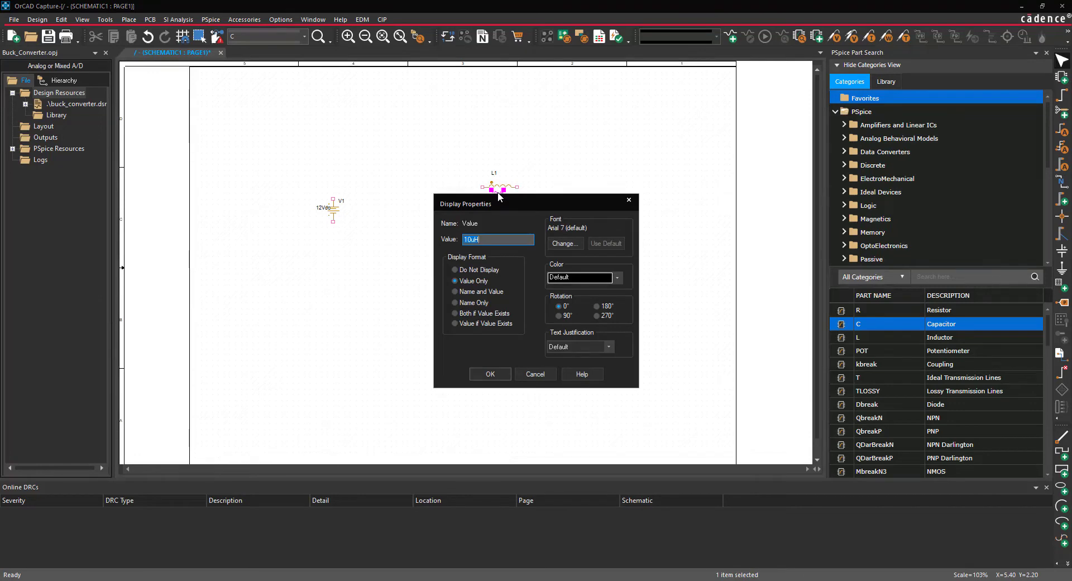
type("100")
left_click(494, 372)
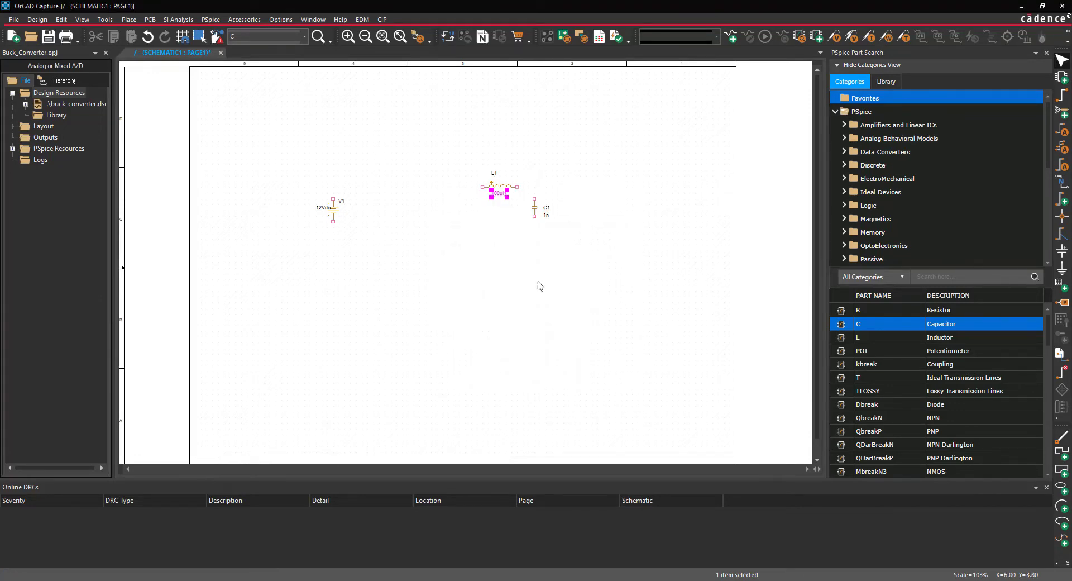
double_click(547, 218)
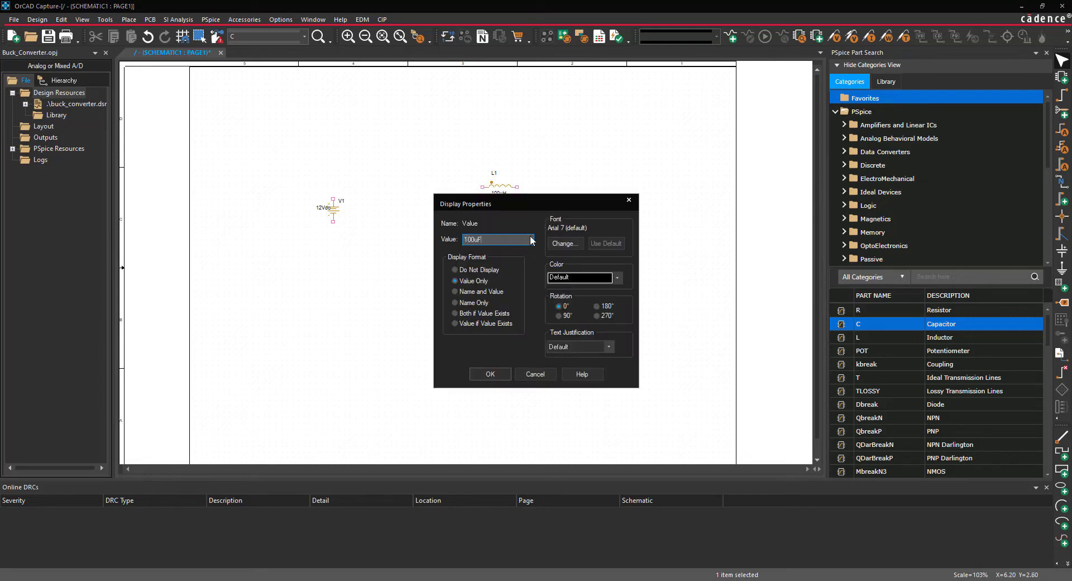
left_click(490, 373)
left_click(490, 373)
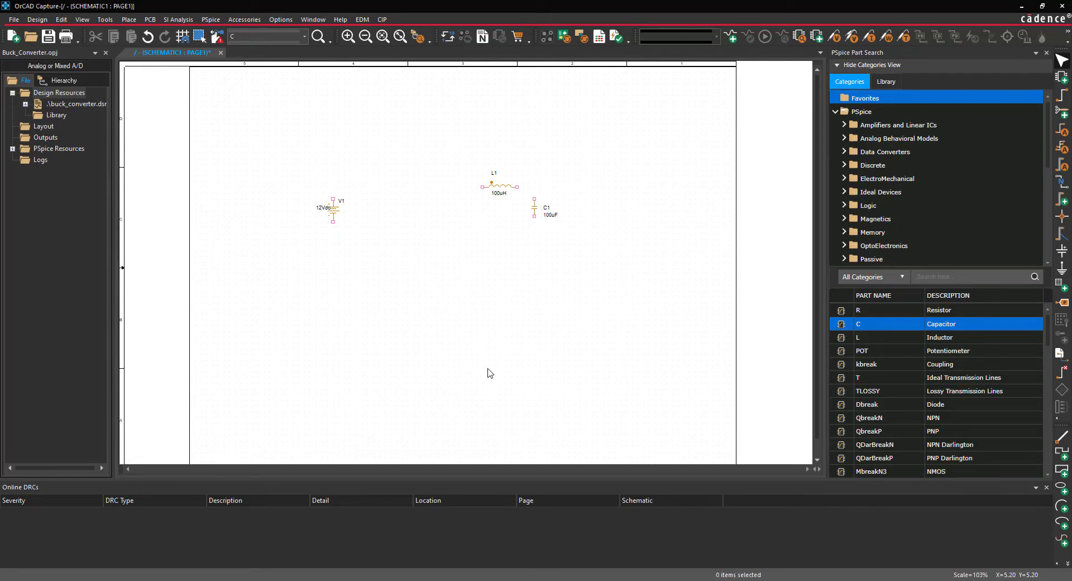
left_click(933, 276)
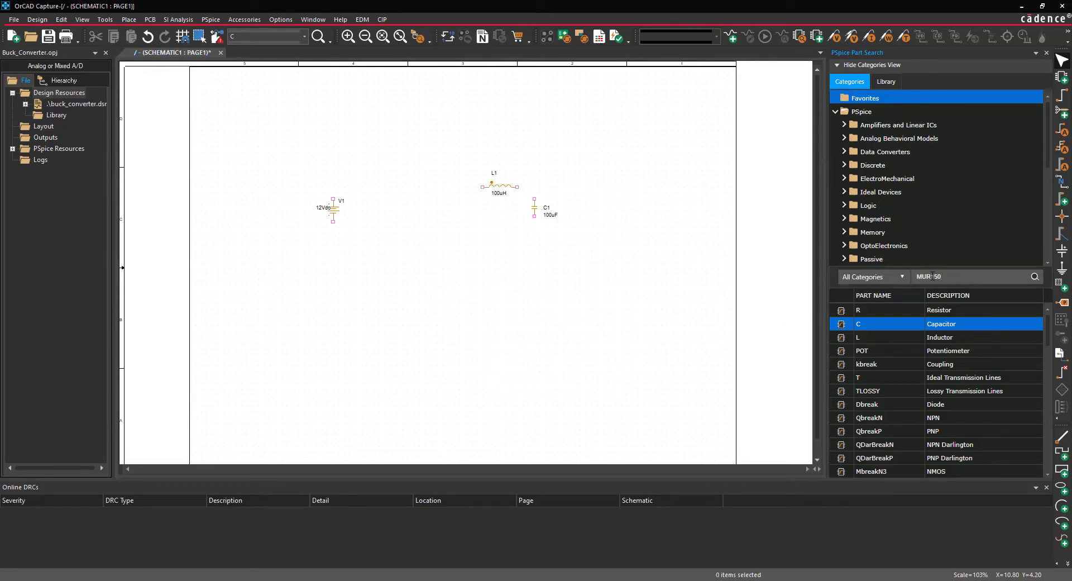
- Search for MUR150 and place diode D1 vertically beside L1
type("MUR150")
key("Return")
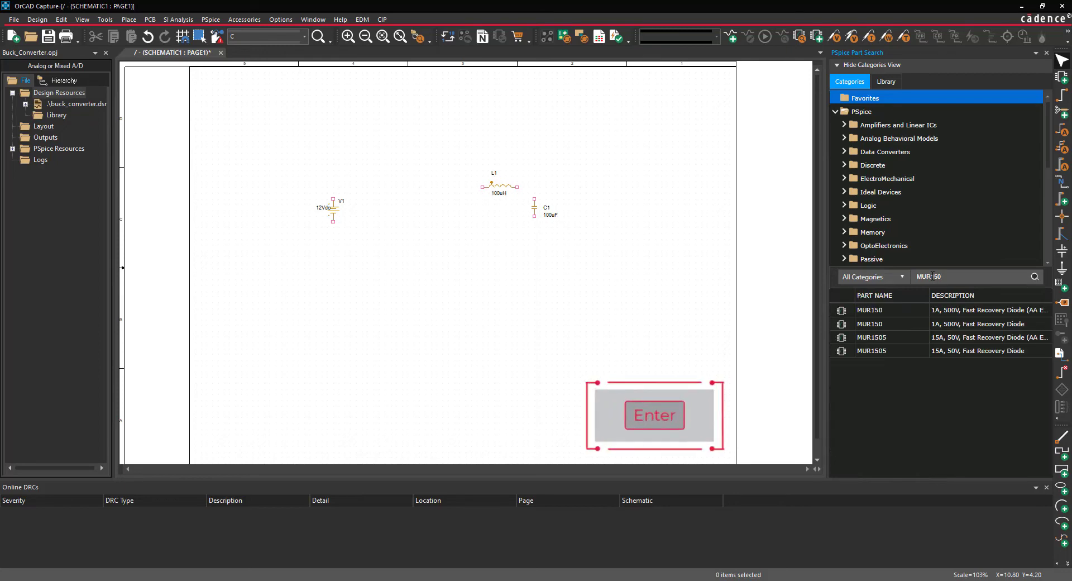
double_click(915, 319)
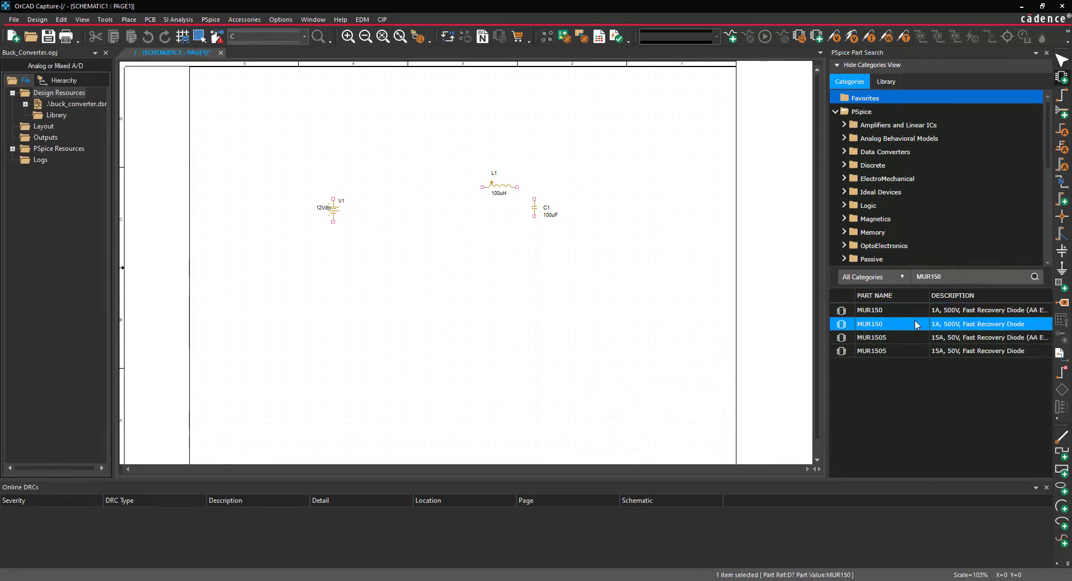
key("r")
left_click(464, 208)
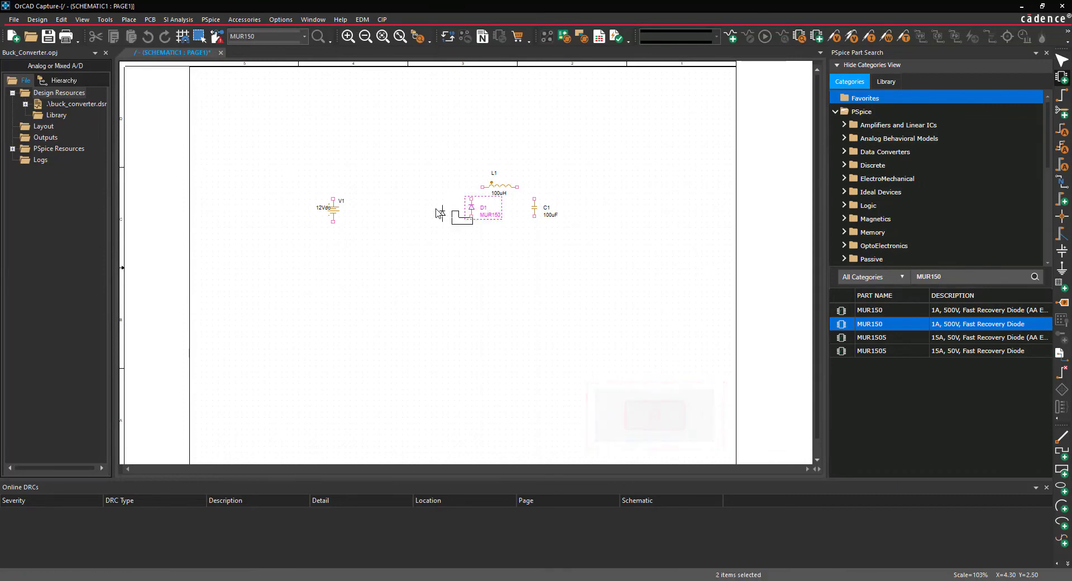
right_click(435, 208)
left_click(447, 214)
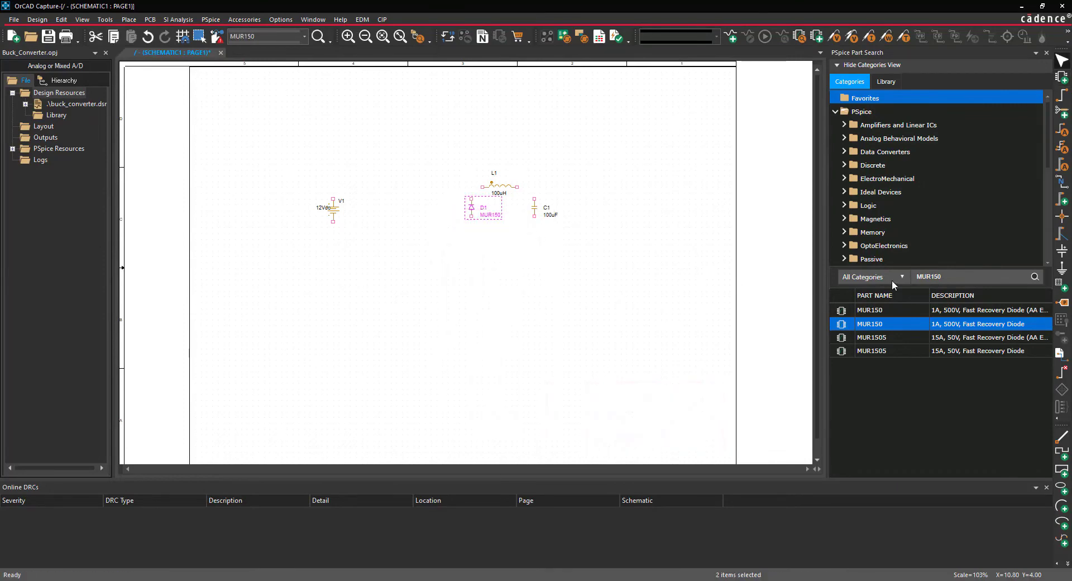
double_click(941, 276)
type("8A 500V MOSFET")
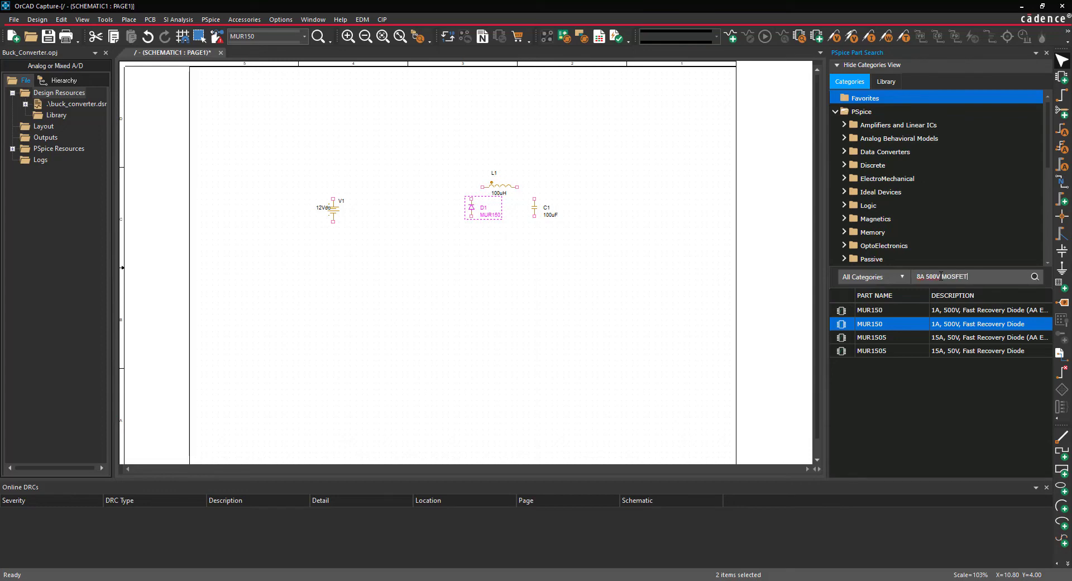
- From the 8A 500V search results, place a rotated IRF840 MOSFET Q1 above the circuit
key("Return")
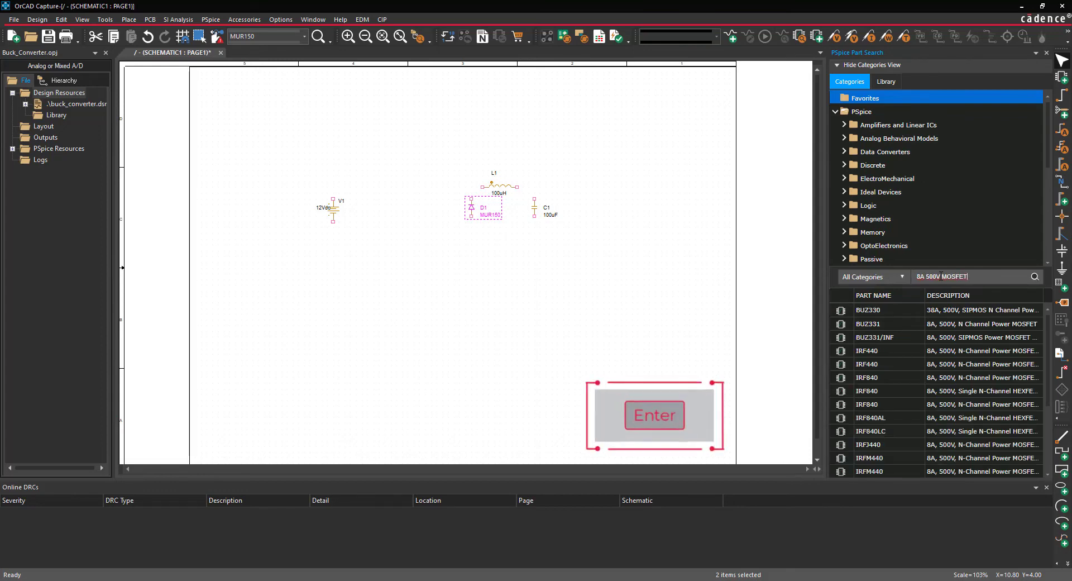
double_click(887, 373)
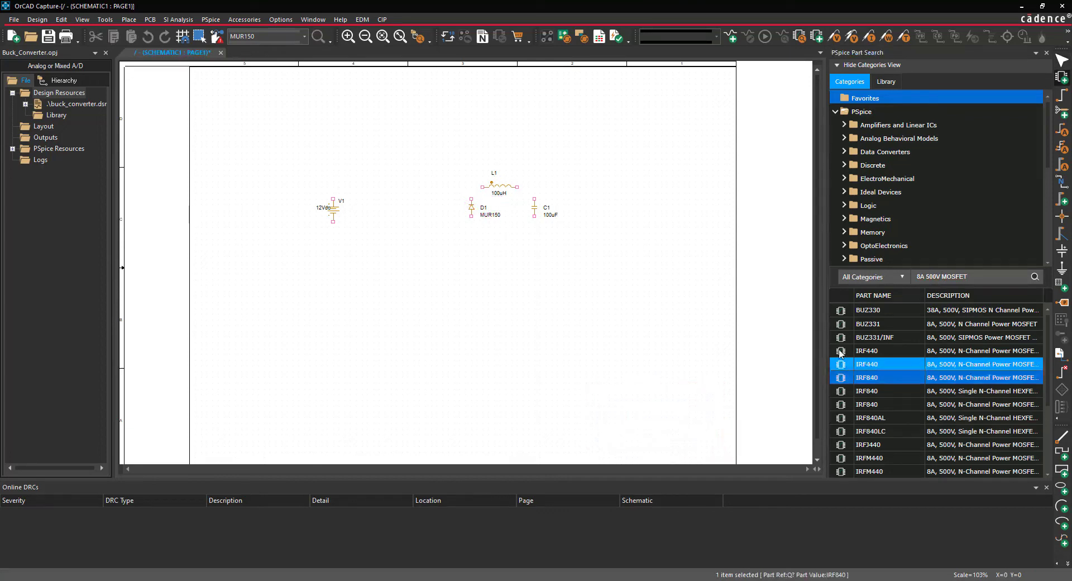
key("r")
left_click(392, 148)
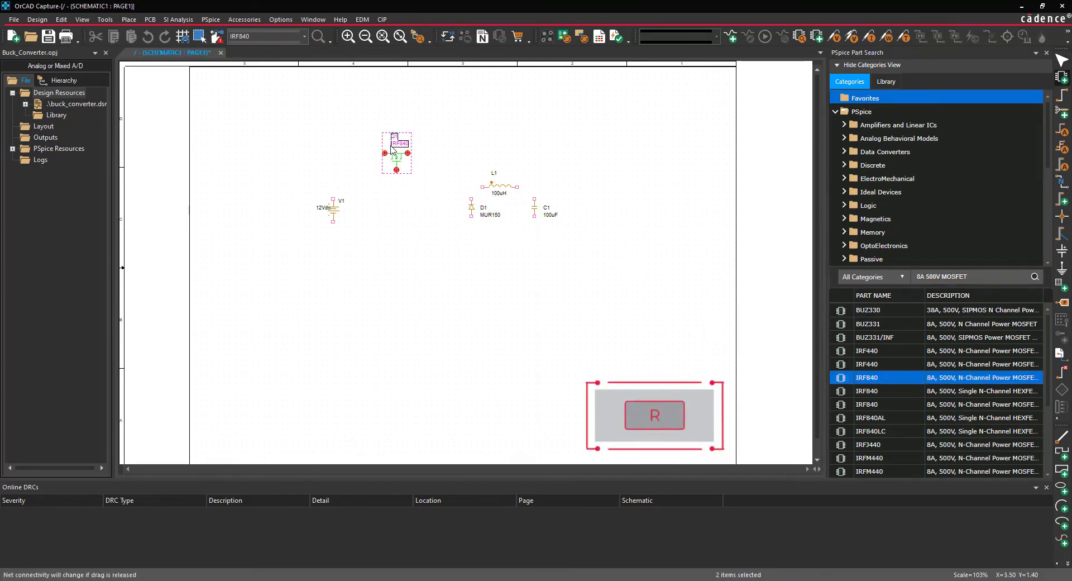
right_click(391, 145)
left_click(422, 153)
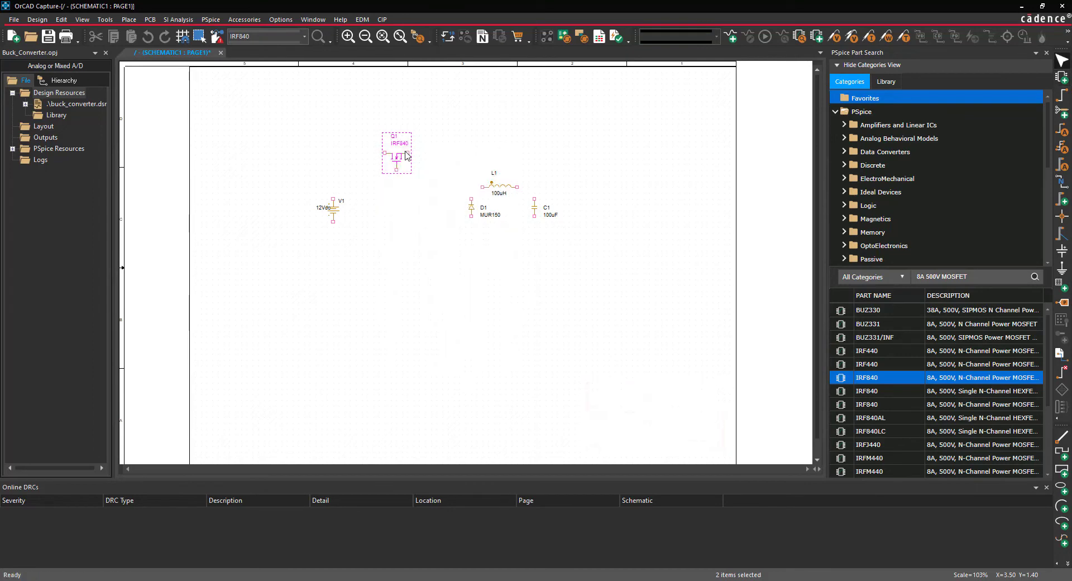
left_click(128, 19)
- Place two PSpice grounds, one below V1 and one below the diode
mouse_move(158, 50)
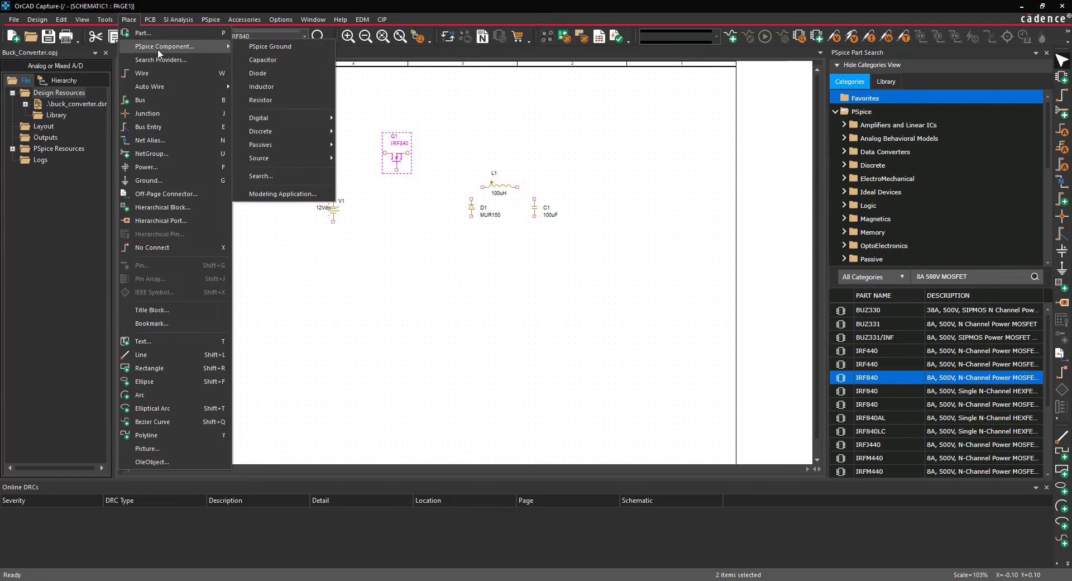
left_click(264, 47)
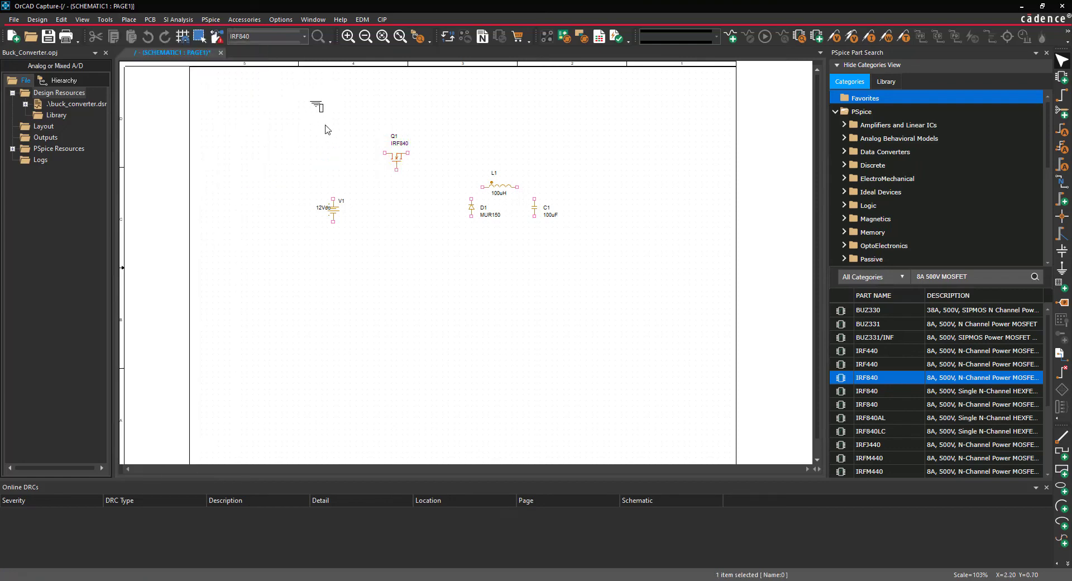
left_click(351, 268)
left_click(512, 245)
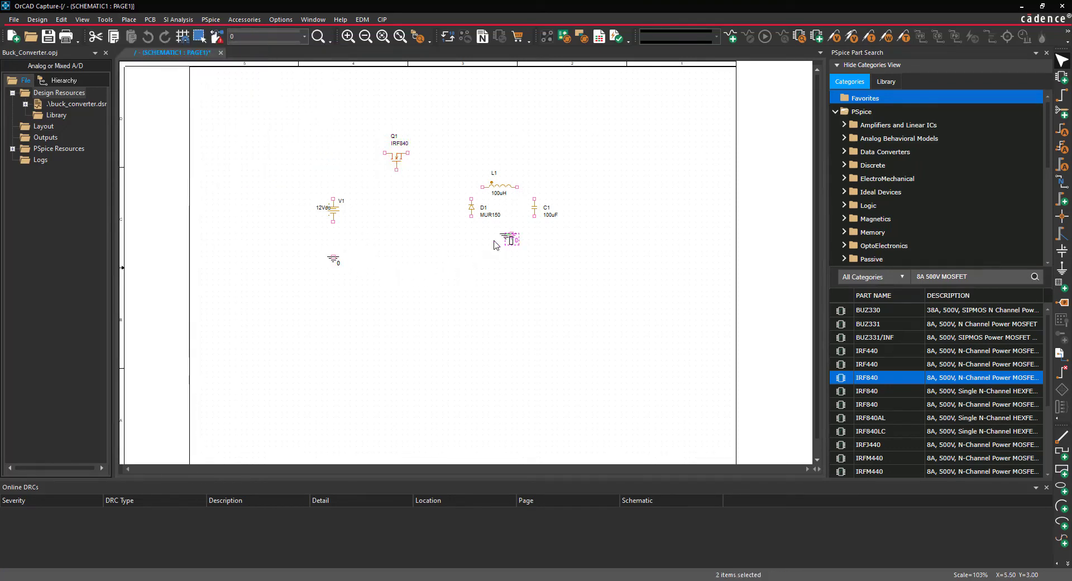
right_click(456, 248)
left_click(467, 249)
- Pick up a PSpice resistor for placement
left_click(129, 19)
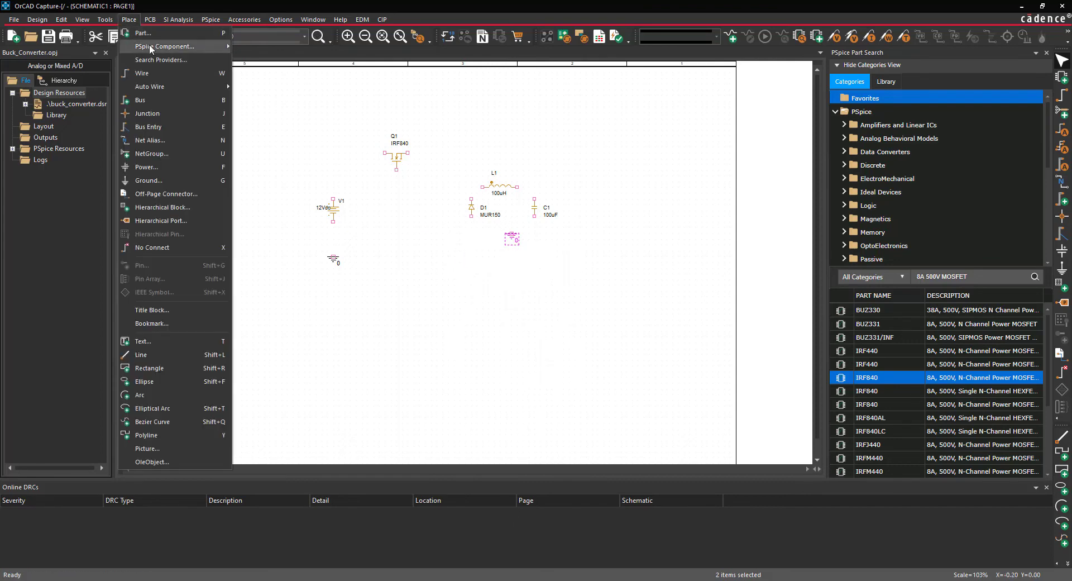
mouse_move(162, 46)
left_click(260, 100)
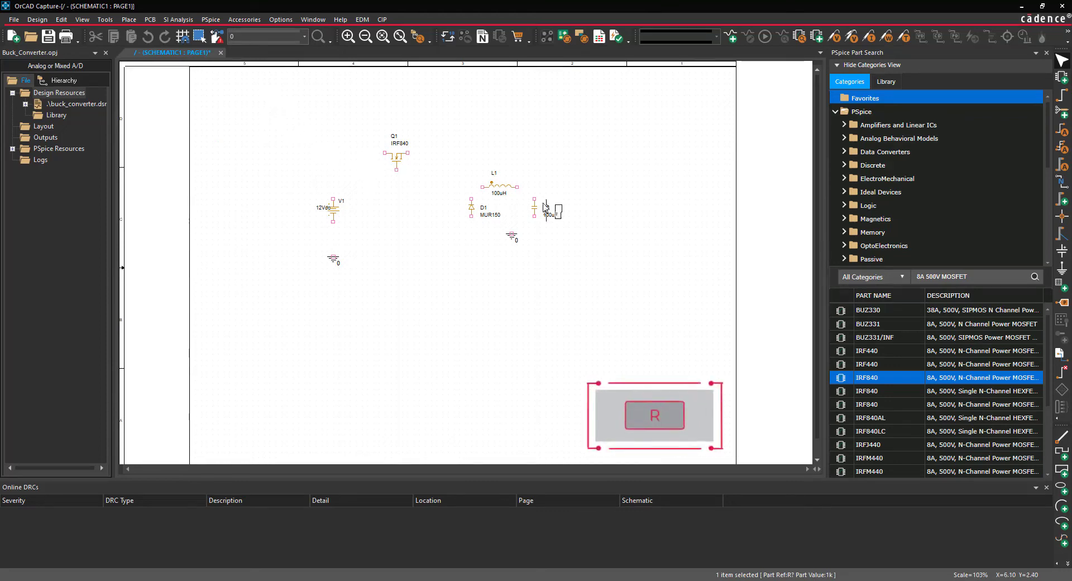
- Place load resistor R1 right of C1 and set its value to 10
left_click(591, 210)
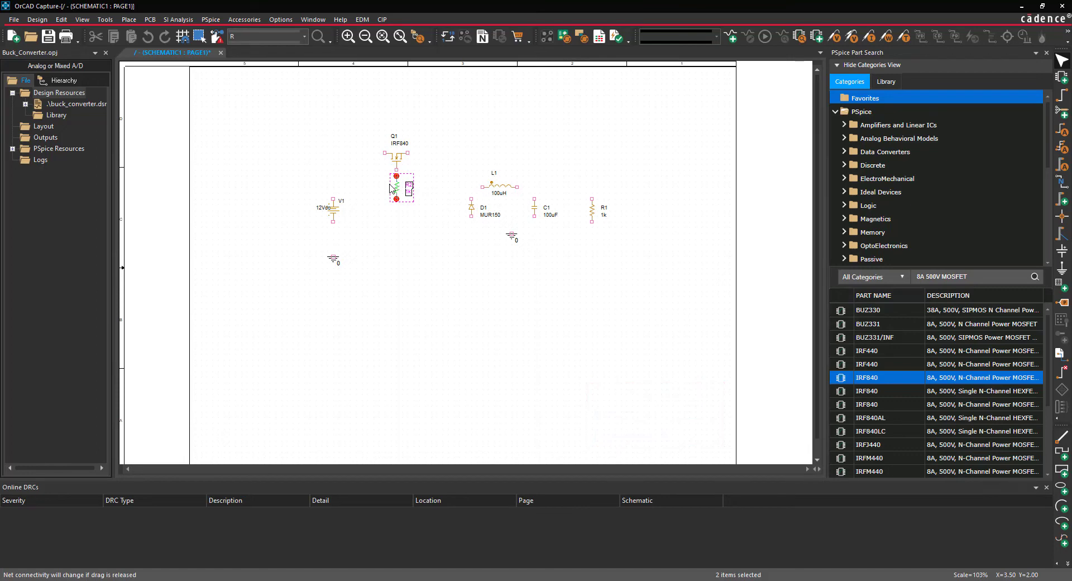
right_click(390, 187)
left_click(408, 190)
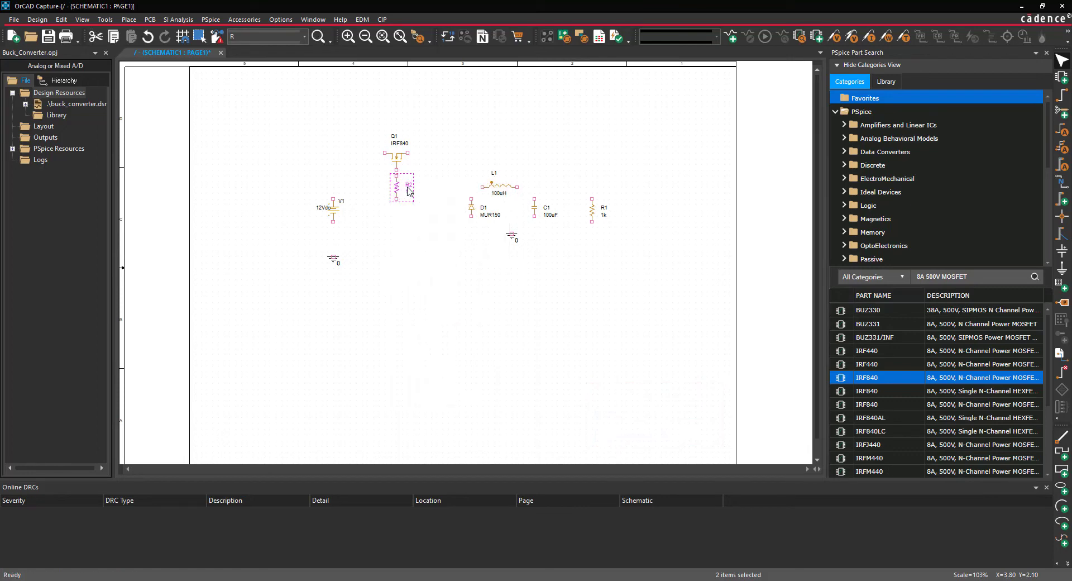
left_click(604, 215)
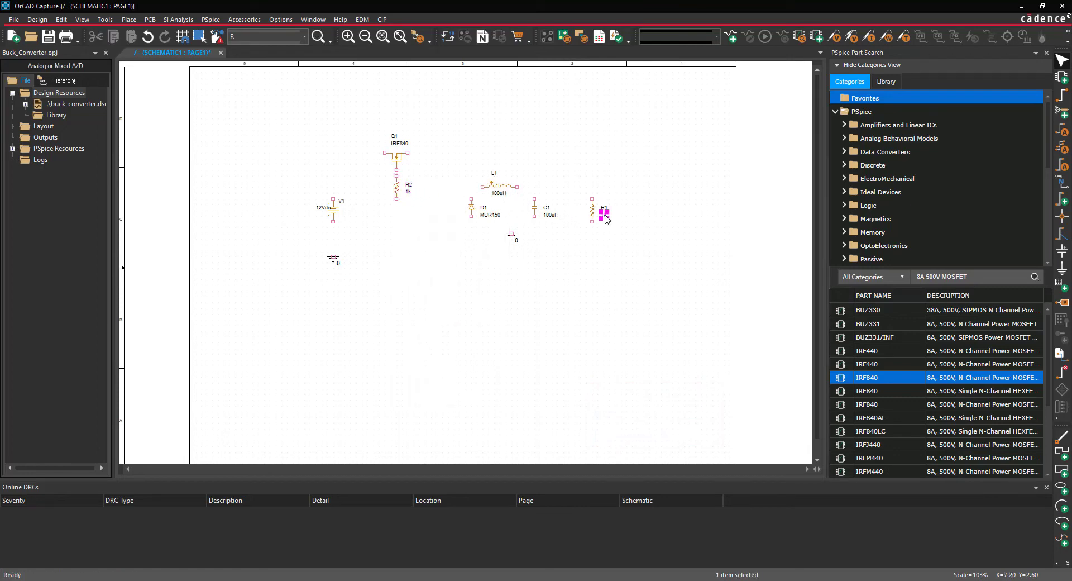
double_click(604, 215)
type("10")
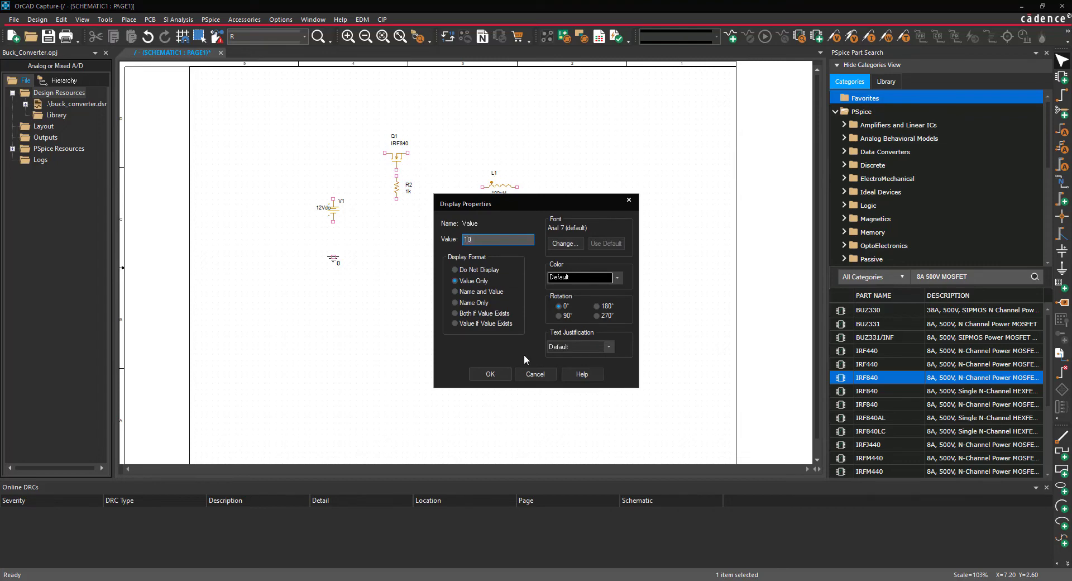
left_click(506, 374)
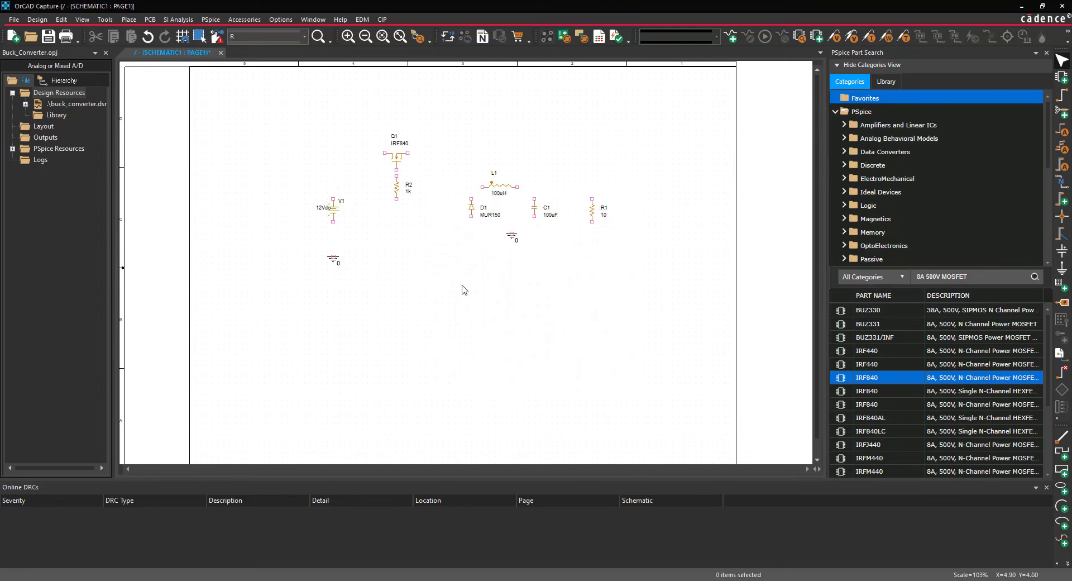
- Set gate resistor R2 to 33 and close the part search panel
double_click(409, 191)
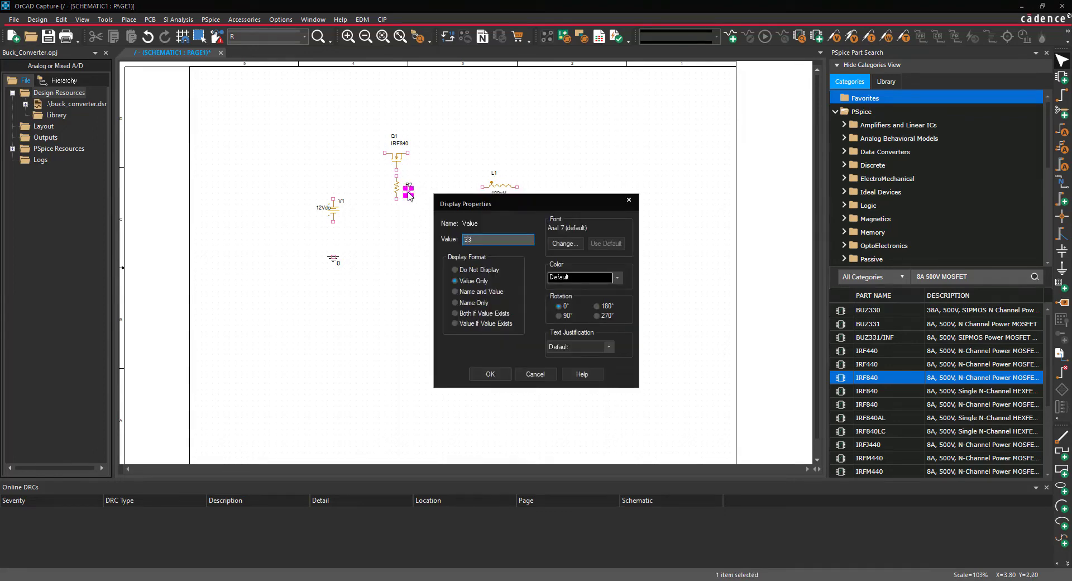
left_click(489, 374)
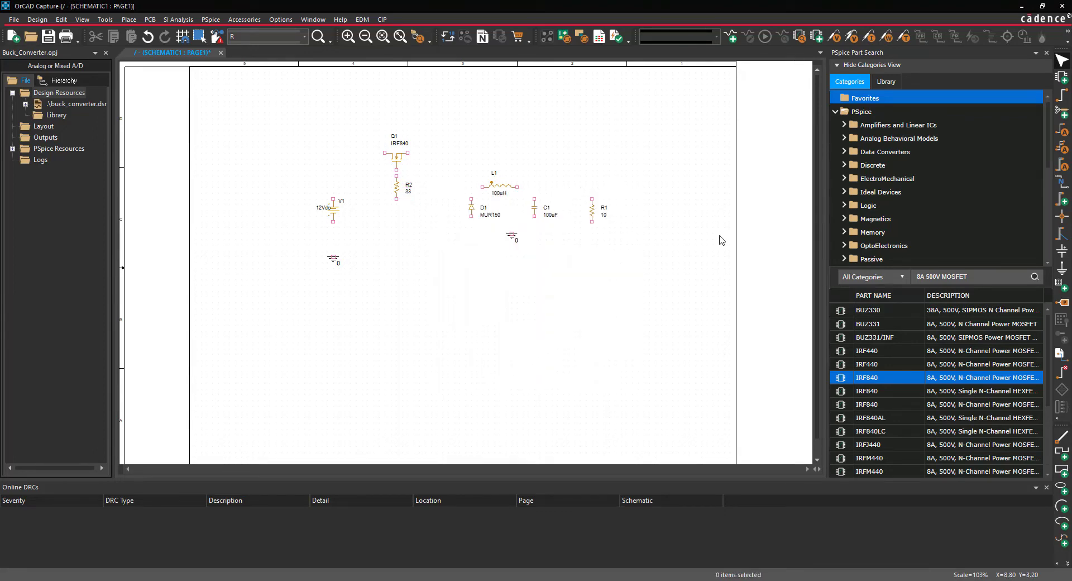
left_click(1047, 52)
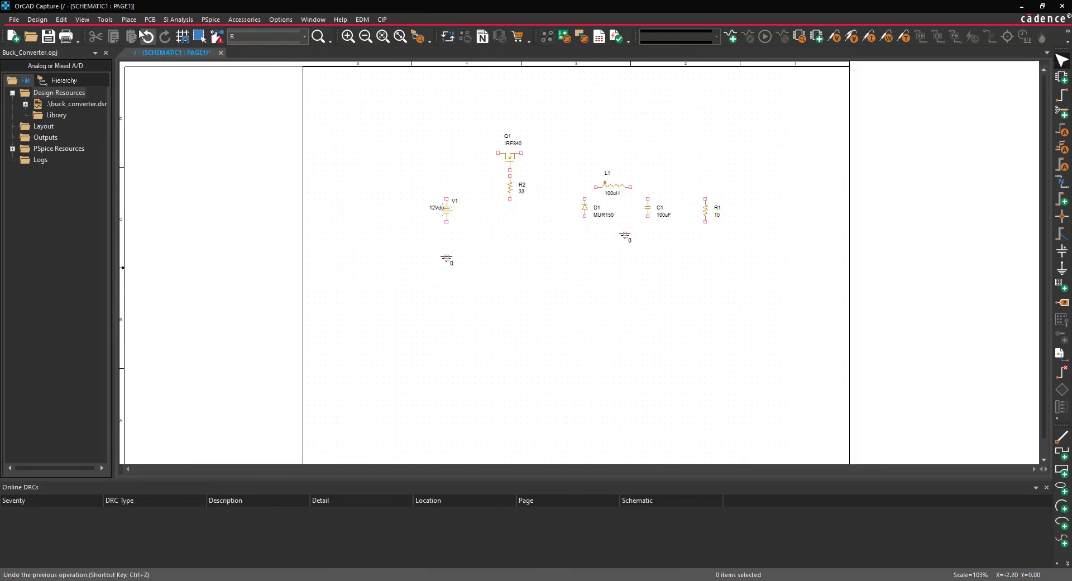
- Wire V1's top pin to Q1 and V1's bottom pin to ground
left_click(129, 19)
left_click(137, 73)
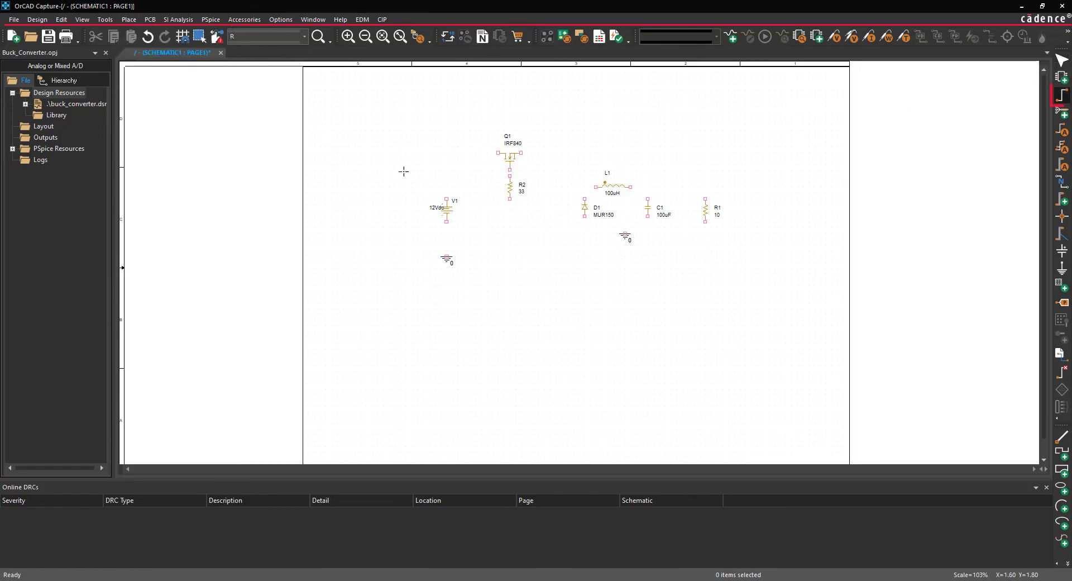
left_click(447, 198)
left_click(498, 152)
left_click(510, 168)
left_click(510, 176)
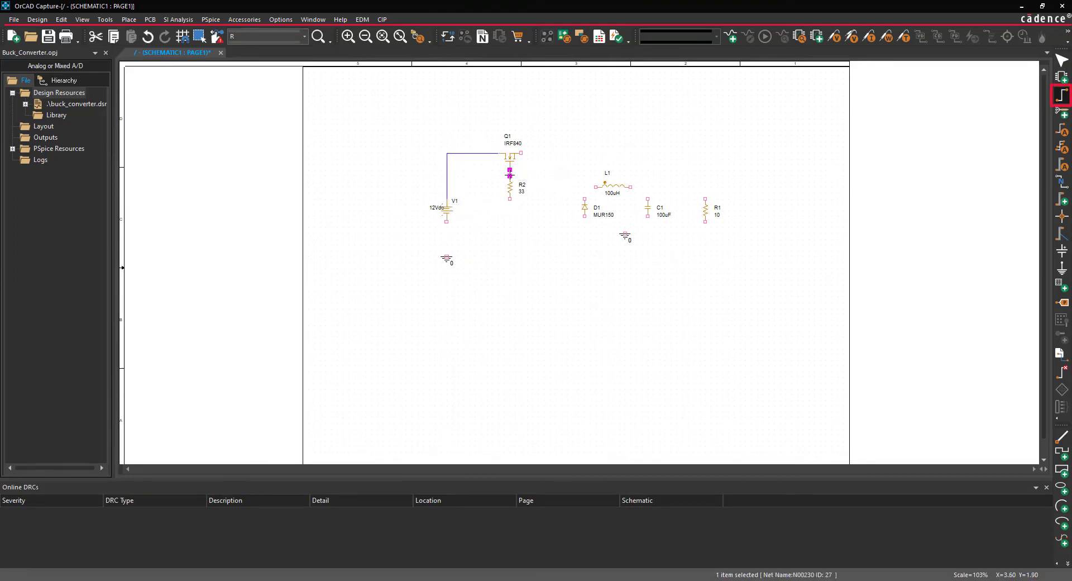
left_click(447, 221)
left_click(447, 257)
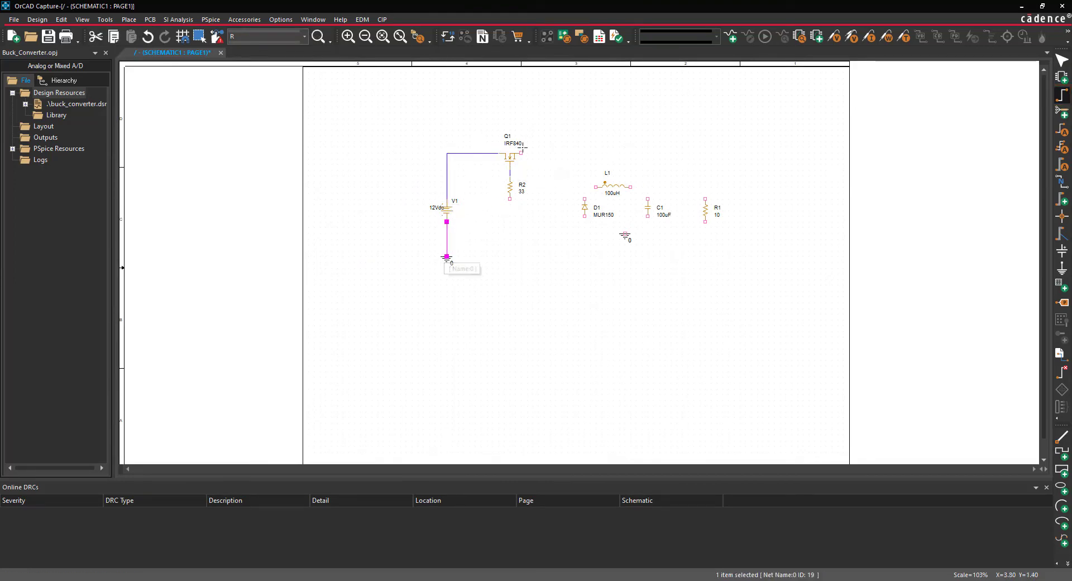
- Wire Q1 to L1 and D1, then connect D1's bottom to ground and C1
left_click(521, 153)
left_click(584, 153)
left_click(584, 187)
left_click(585, 199)
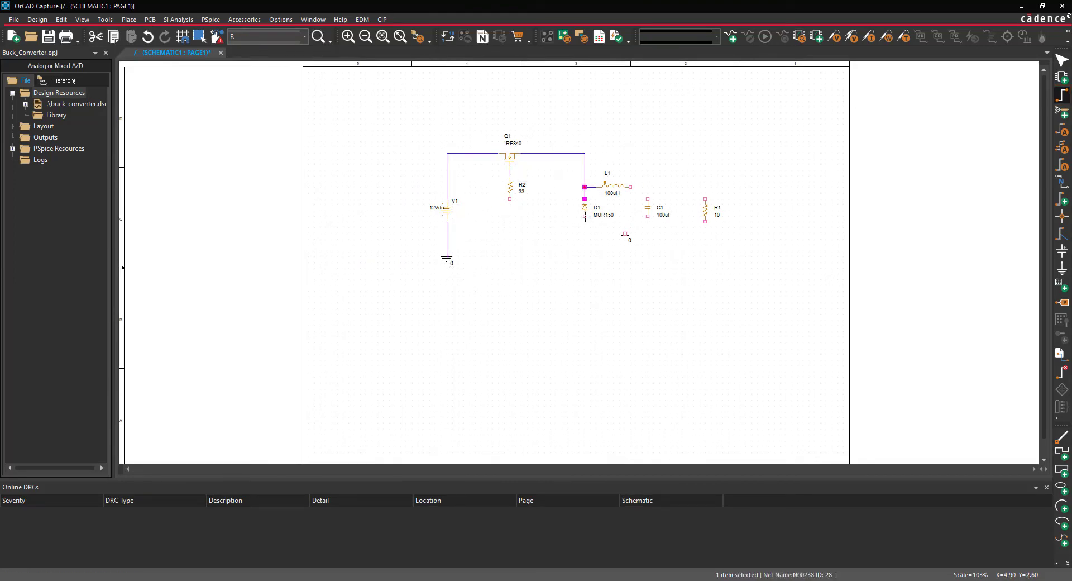
left_click(585, 217)
left_click(625, 222)
left_click(625, 233)
left_click(625, 222)
left_click(647, 216)
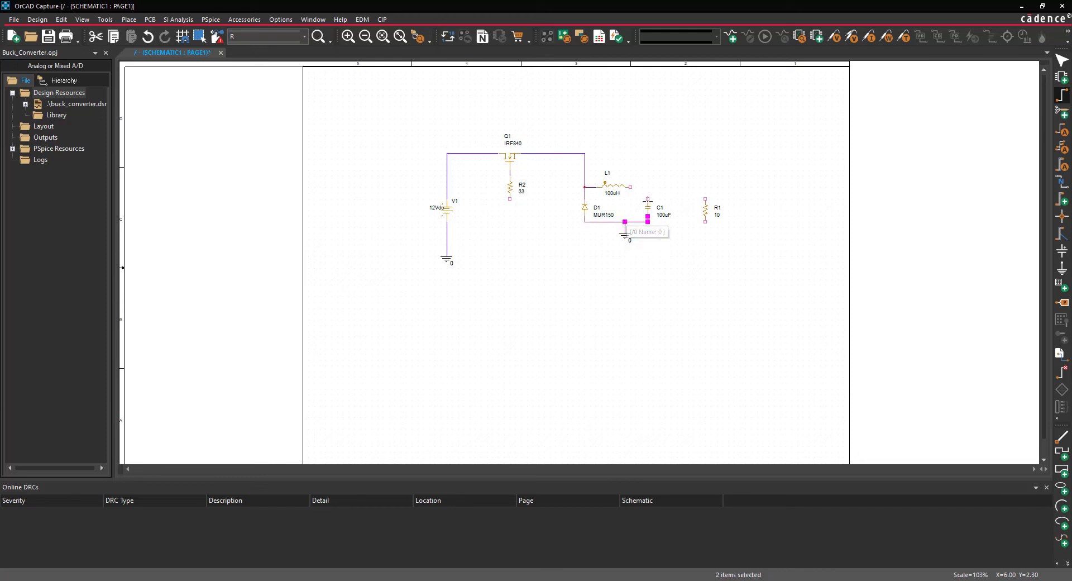
- Connect C1 to L1 and wire R1 across C1 to complete the output node
left_click(648, 199)
left_click(648, 186)
left_click(630, 187)
left_click(705, 198)
left_click(706, 188)
left_click(647, 187)
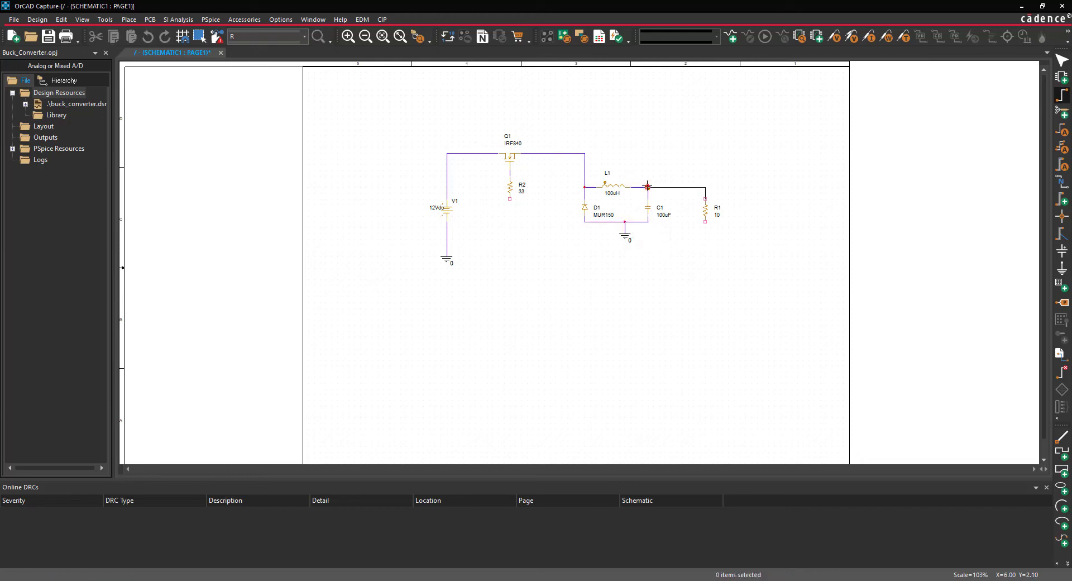
left_click(705, 221)
left_click(648, 221)
key("Escape")
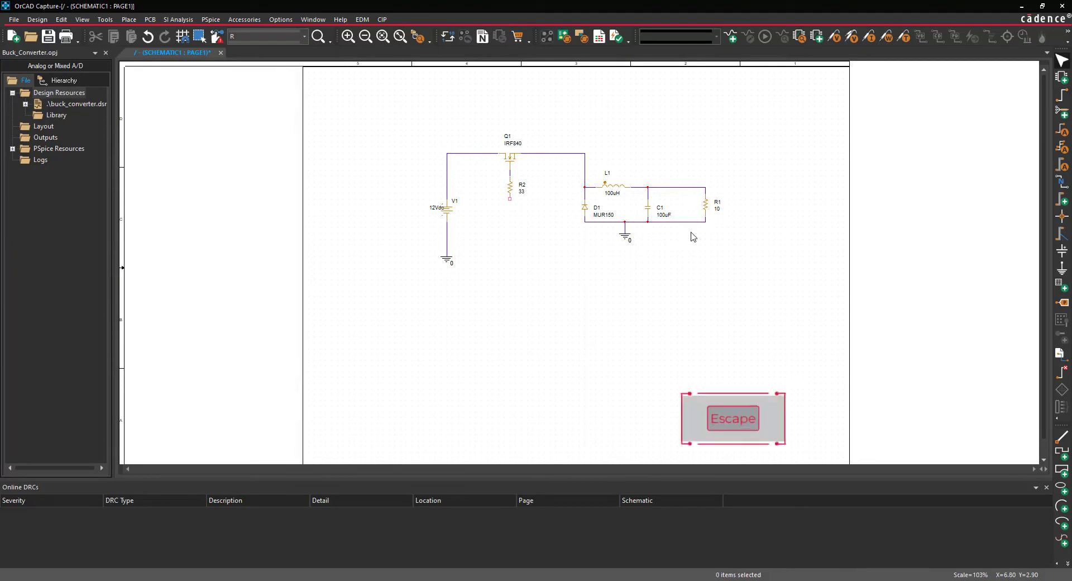
left_click(129, 19)
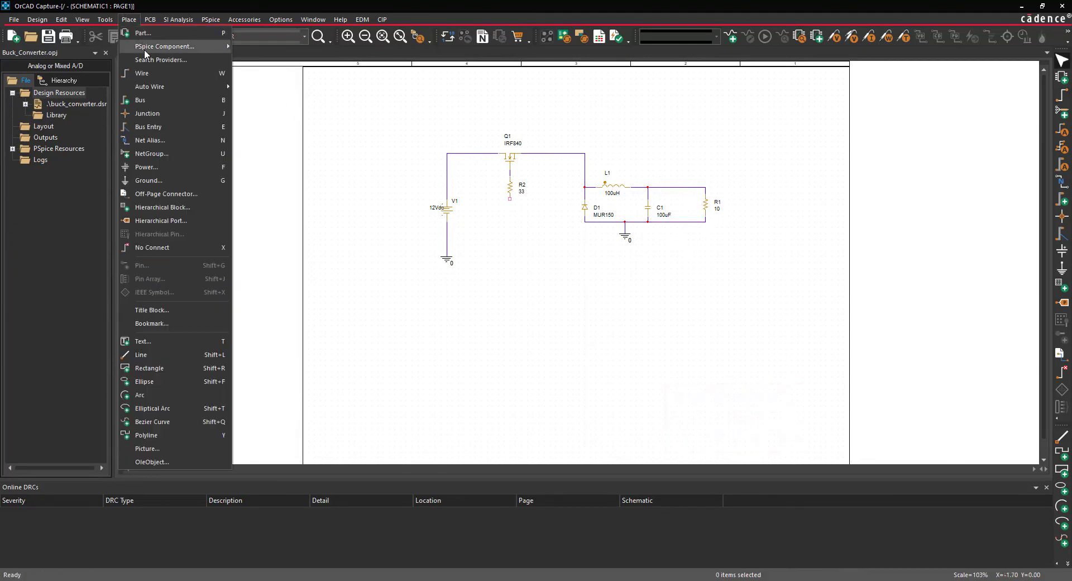
- Open the Modeling Application's independent sources and choose a square waveform
mouse_move(145, 50)
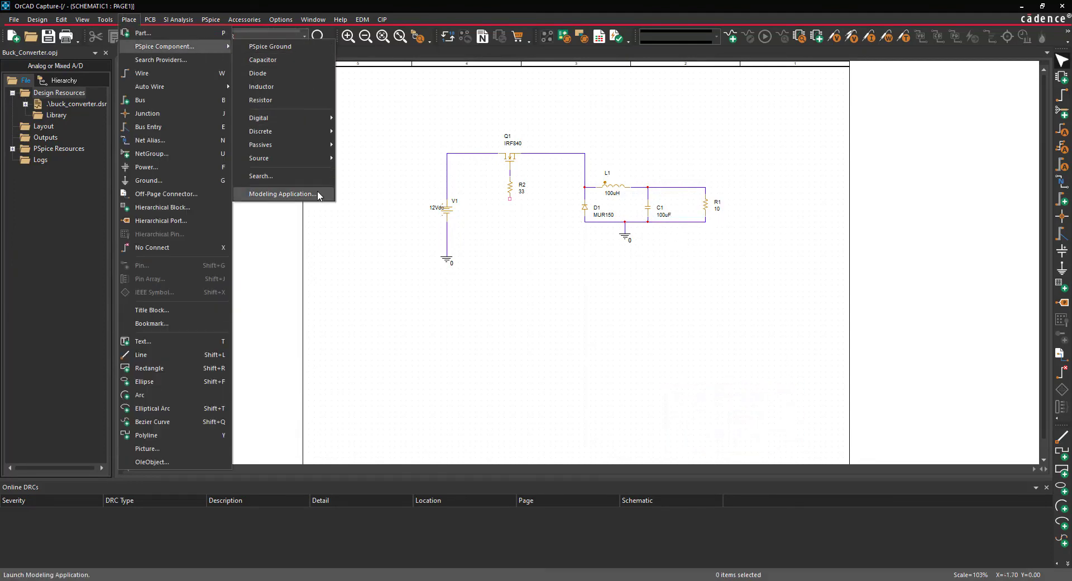
left_click(282, 194)
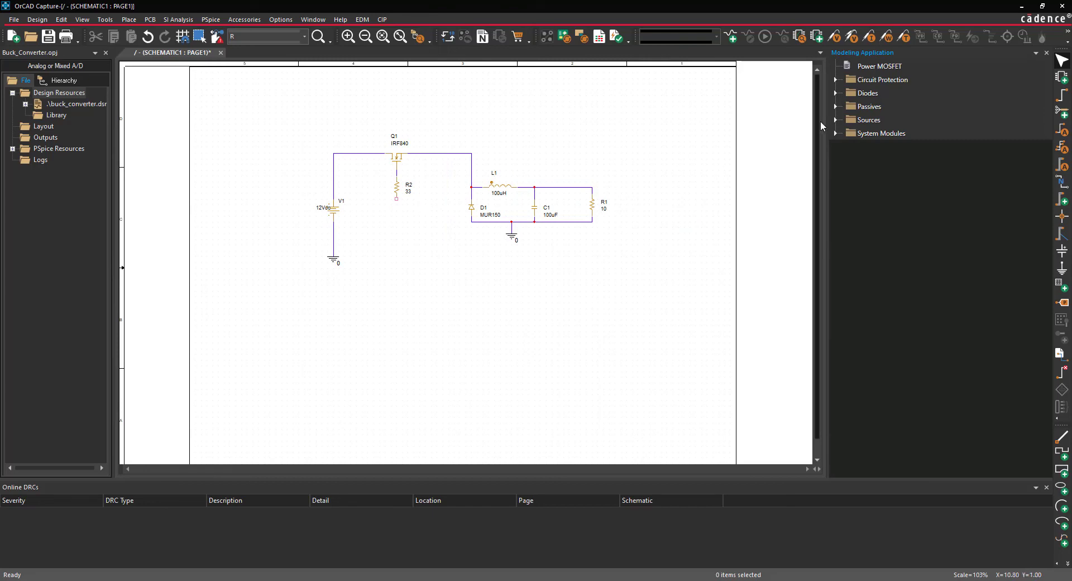
left_click(835, 120)
left_click(884, 134)
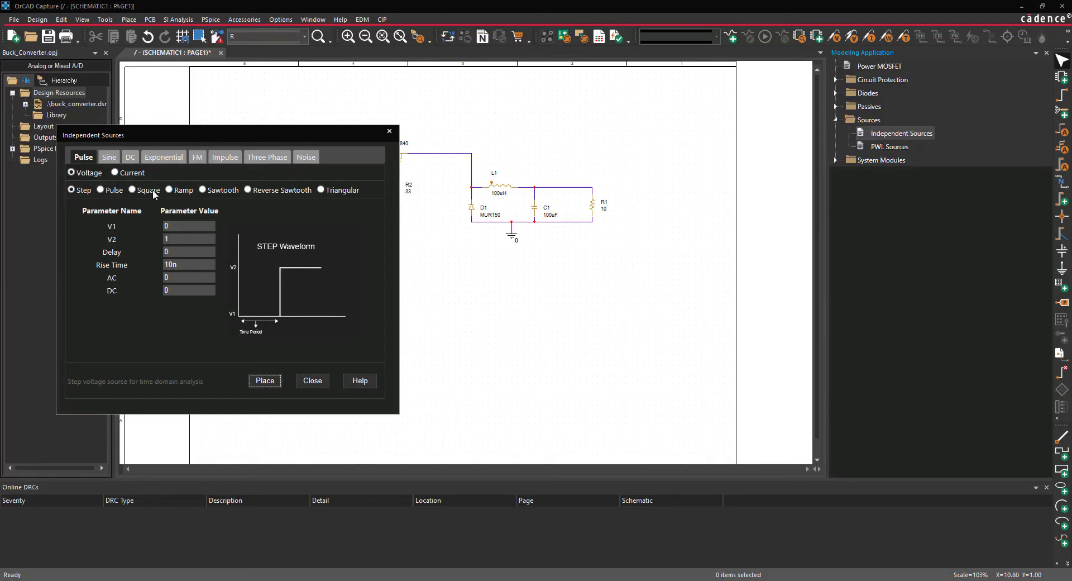
left_click(132, 189)
- Set the pulse to V1 -1, V2 8, 1n rise/fall, and place V2 below R2
left_click(174, 226)
type("-1")
left_click(175, 238)
type("5")
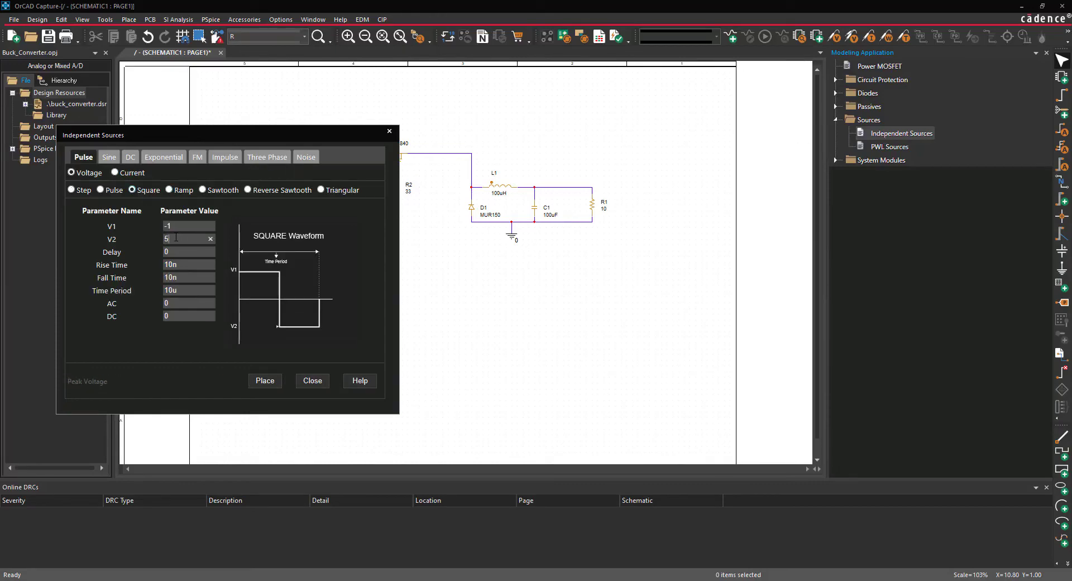
key("BackSpace")
type("8")
double_click(170, 264)
type("1n")
double_click(169, 277)
type("1n")
double_click(166, 290)
left_click(267, 381)
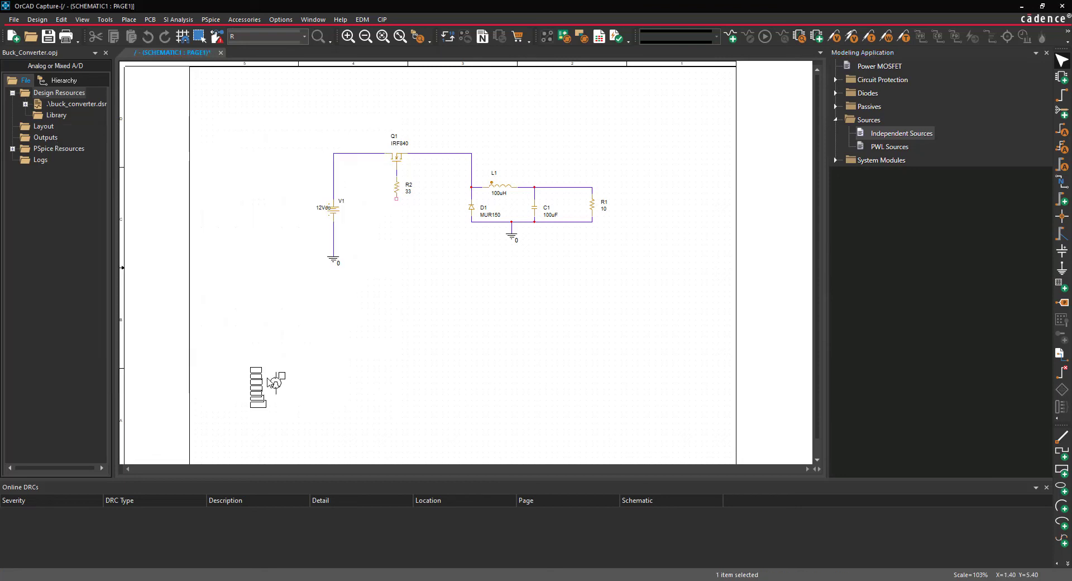
left_click(397, 221)
- Wire V2's top pin to R2 and its bottom pin to the D1/L1 switching node
key("Escape")
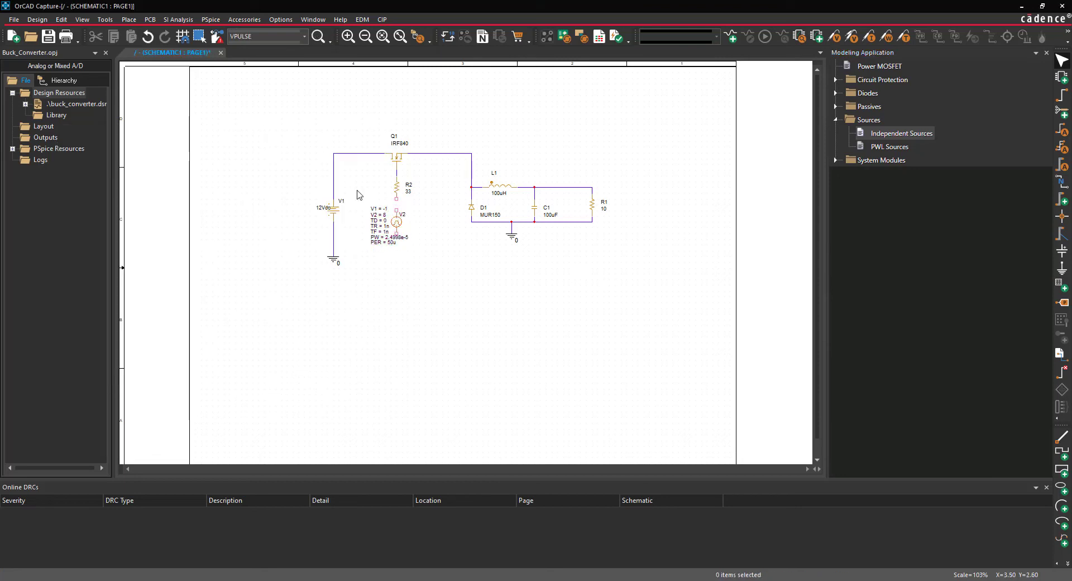
left_click(129, 19)
left_click(146, 76)
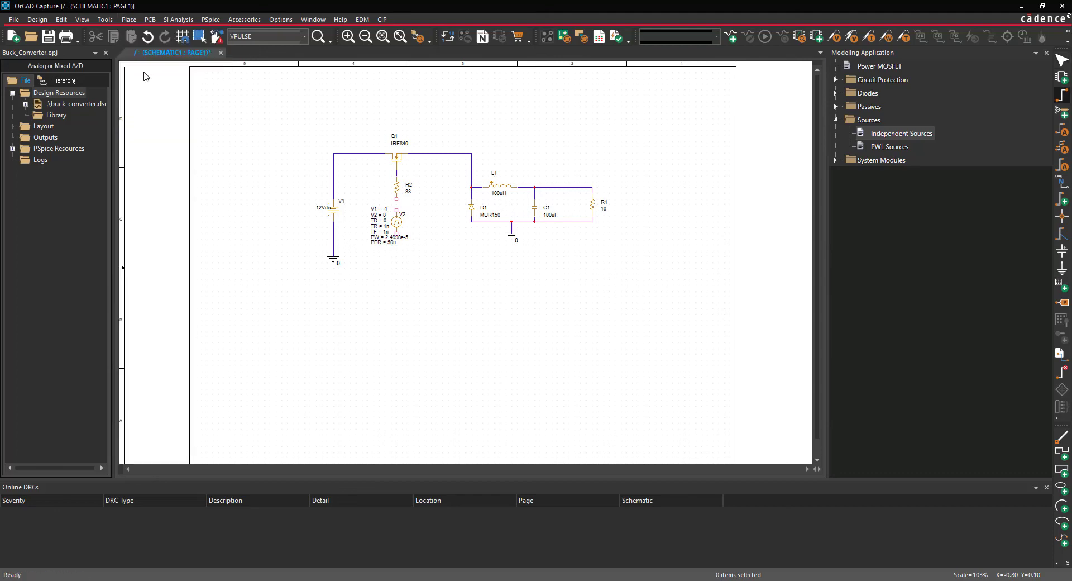
left_click(396, 210)
left_click(396, 251)
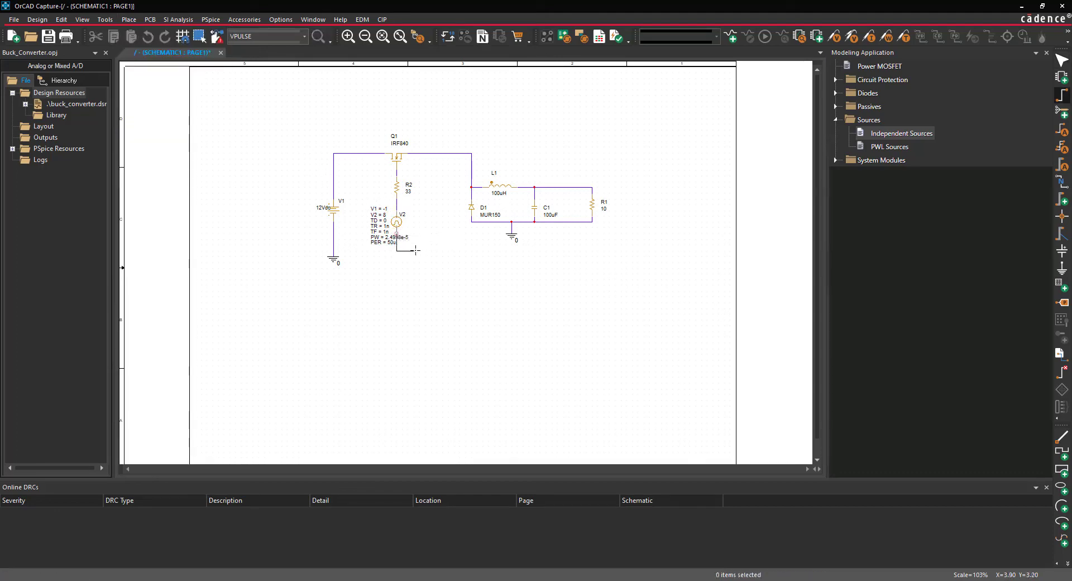
left_click(431, 251)
left_click(472, 187)
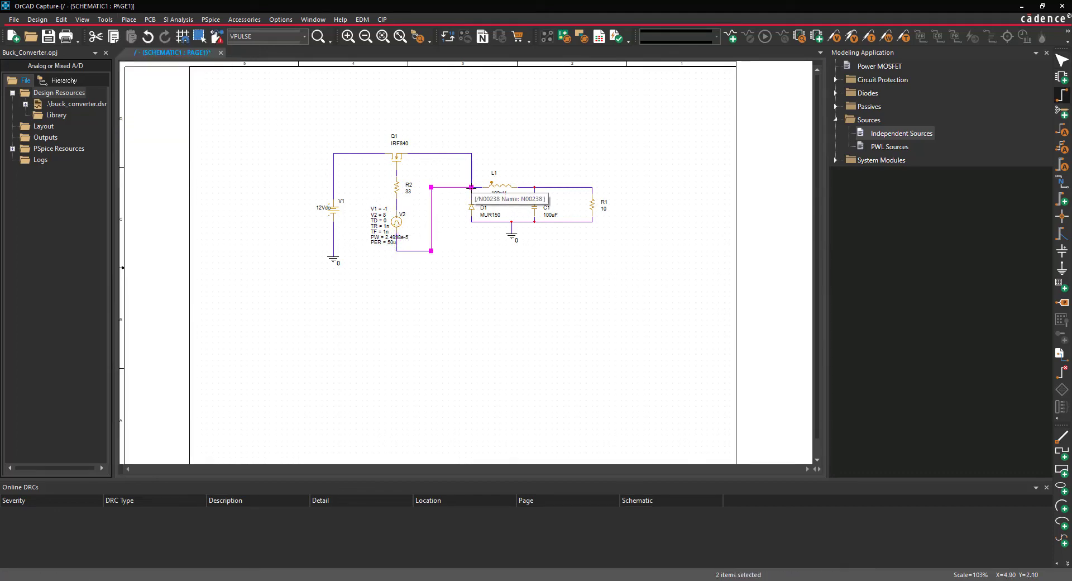
key("Escape")
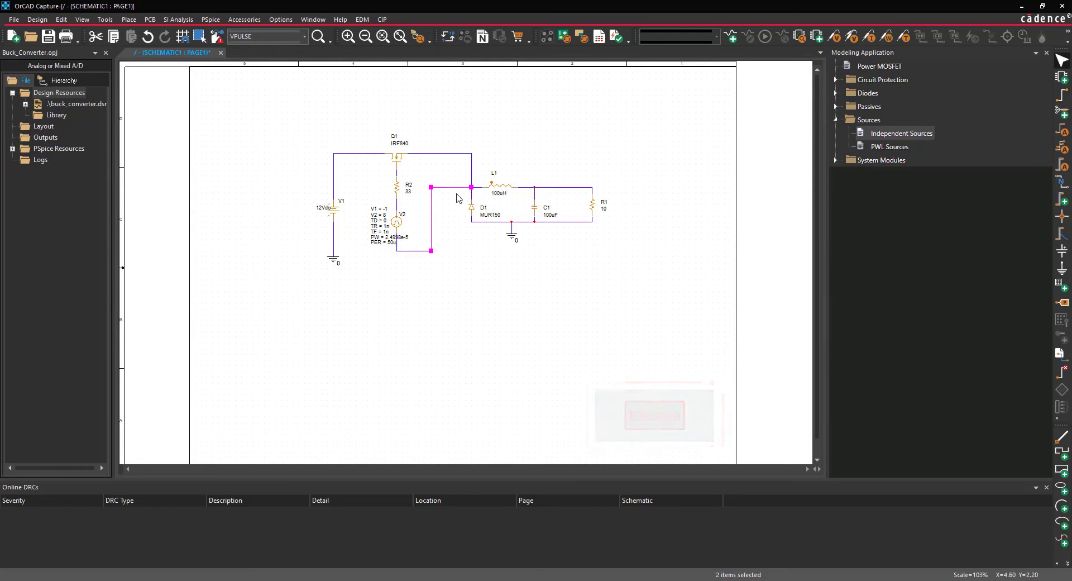
left_click(456, 198)
left_click(215, 21)
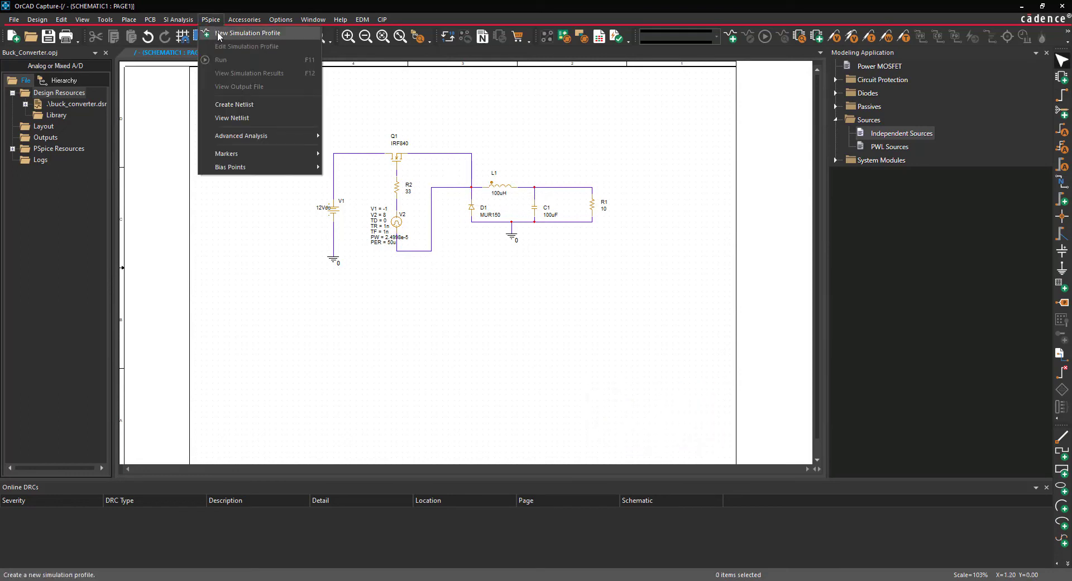
- Create the BUCK_CONVERTER_TRANS simulation profile and enter 1ms as its run-to time
left_click(218, 34)
type("B")
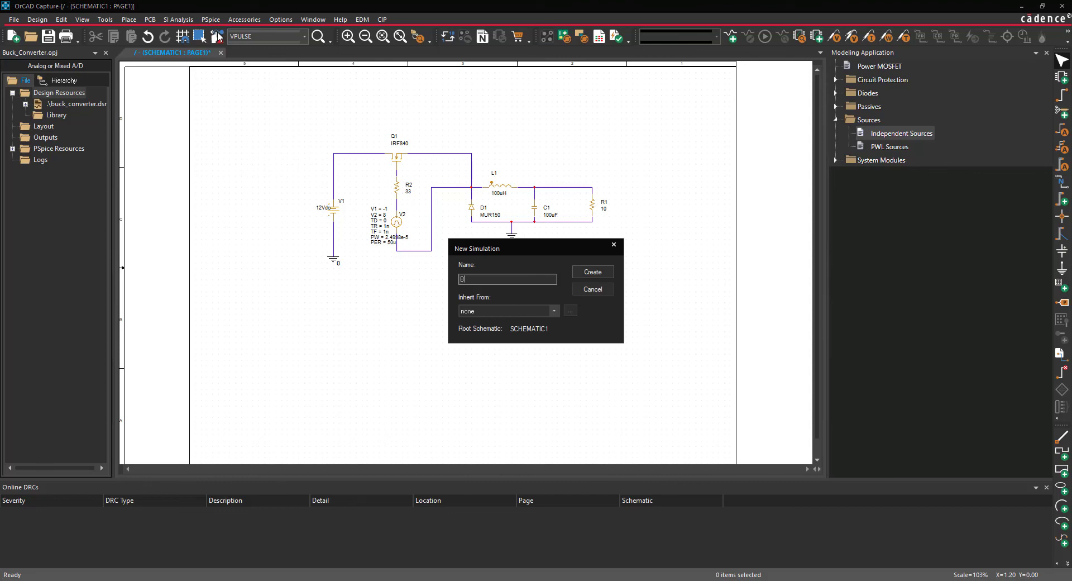
type("UCK_CONVERTER_TRANS")
left_click(580, 276)
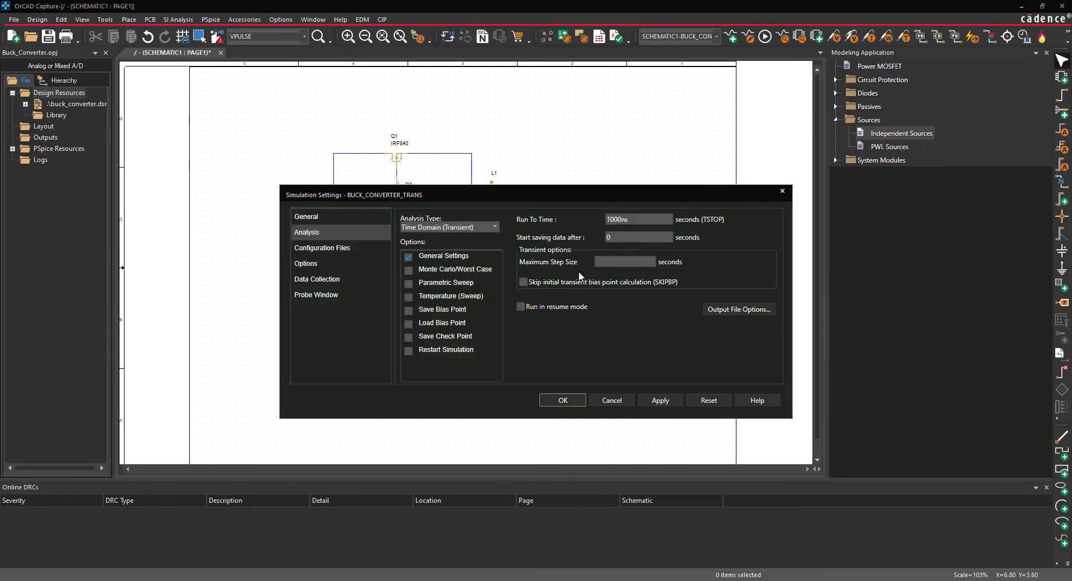
double_click(636, 220)
type("1ms")
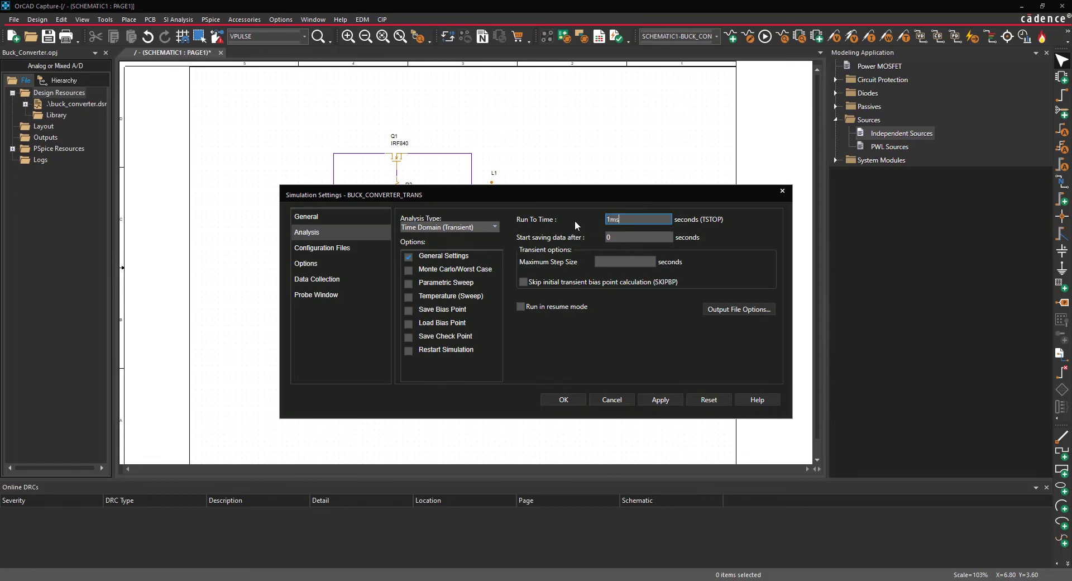